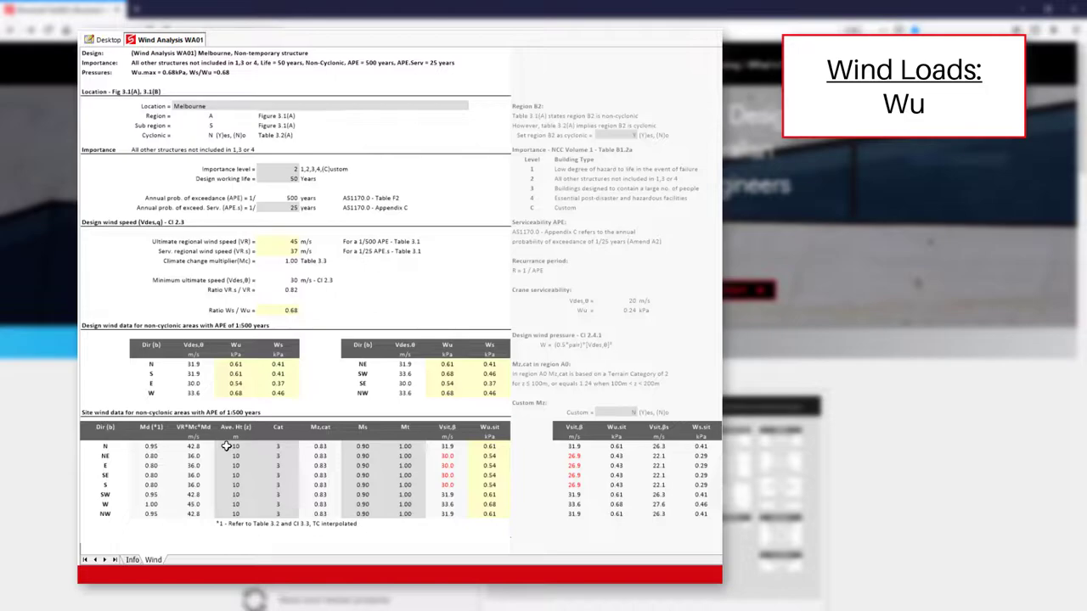
Preview the wind heights and set reinforcement centres to 600 mm.
left_click(233, 444)
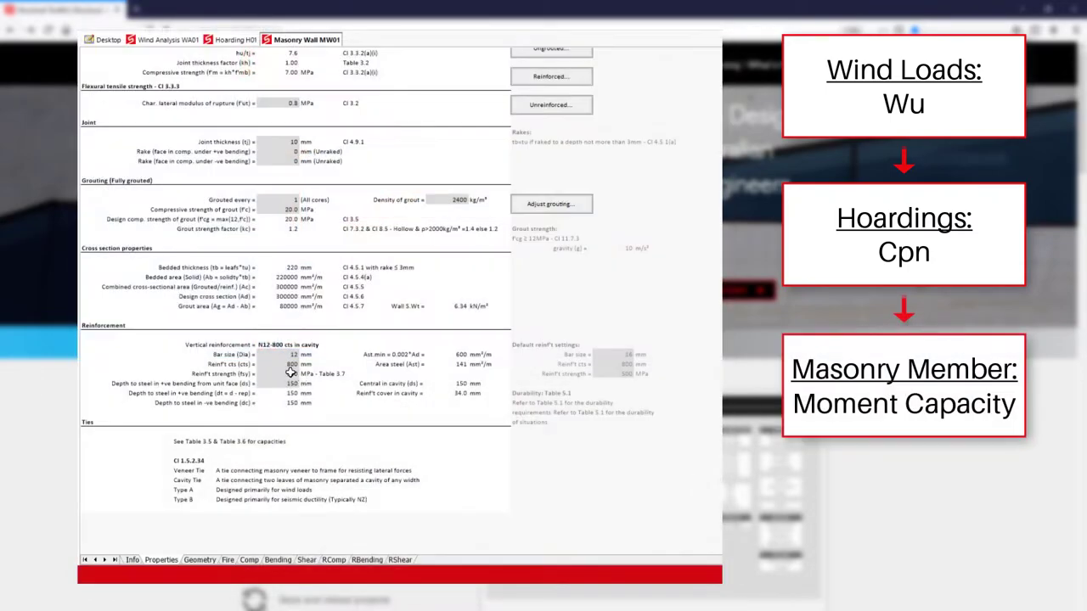
left_click(287, 364)
type("600")
key("Return")
Preview the vertical bending checks and set the eccentric pad width to 600 mm.
left_click(371, 560)
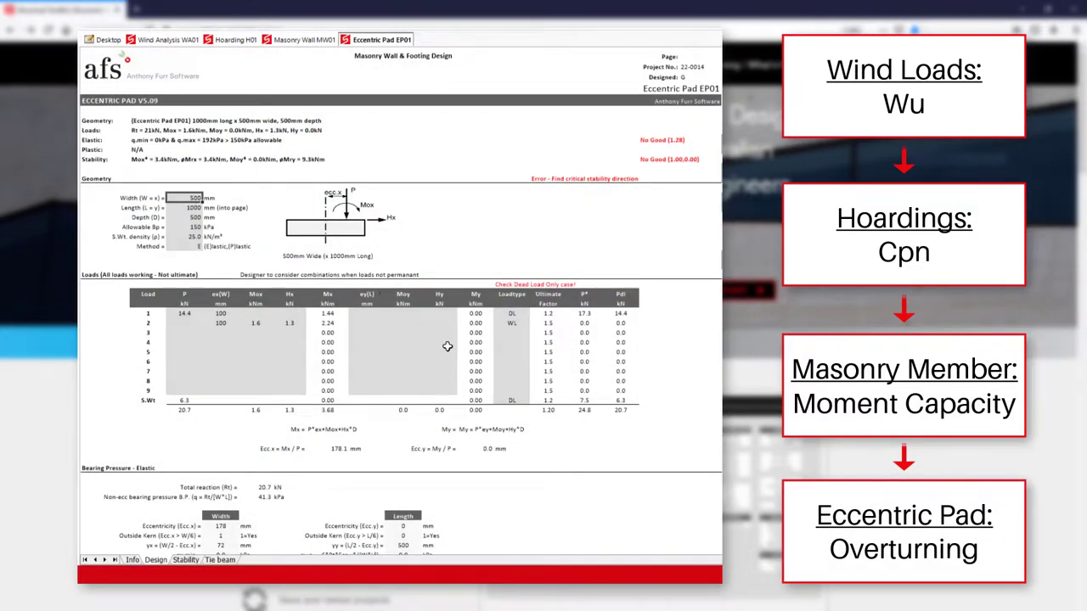
type("600")
key("Return")
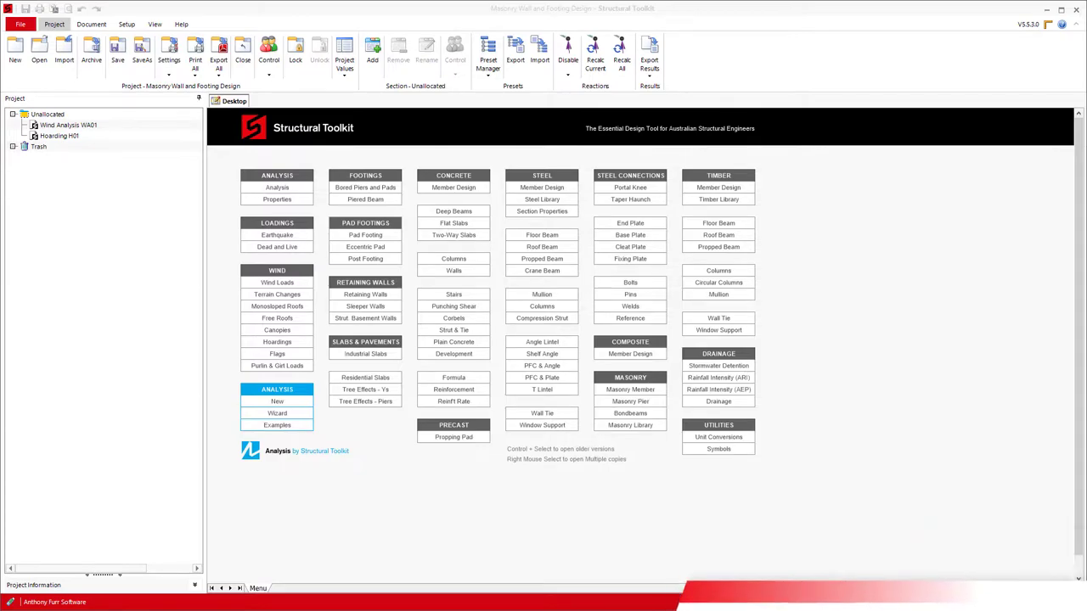
Add Masonry Wall MW01 under its default name and scroll through its hollow-block sheet.
left_click(655, 387)
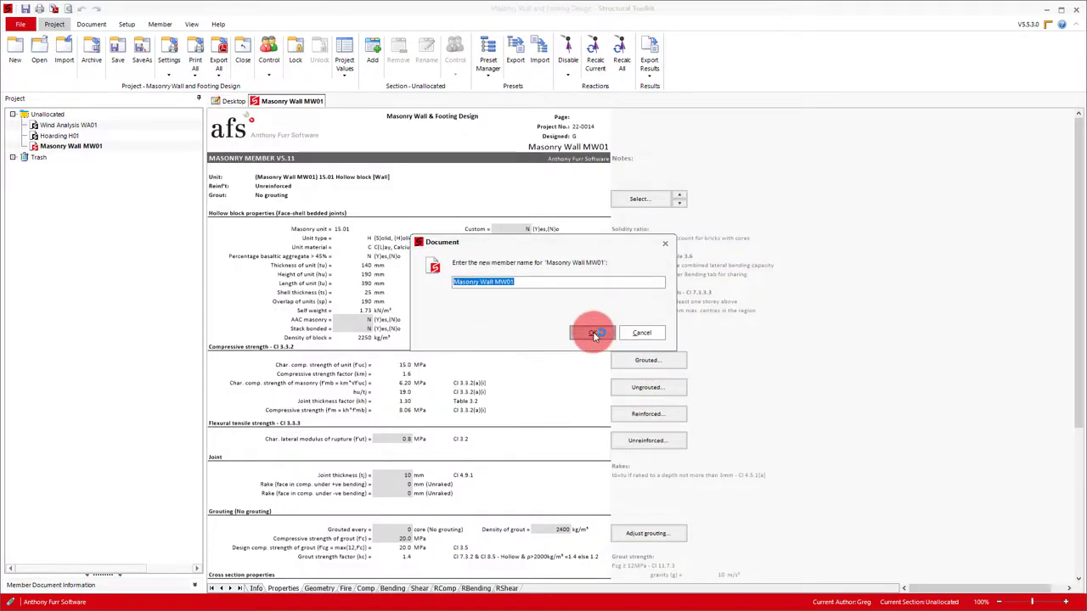
left_click(592, 332)
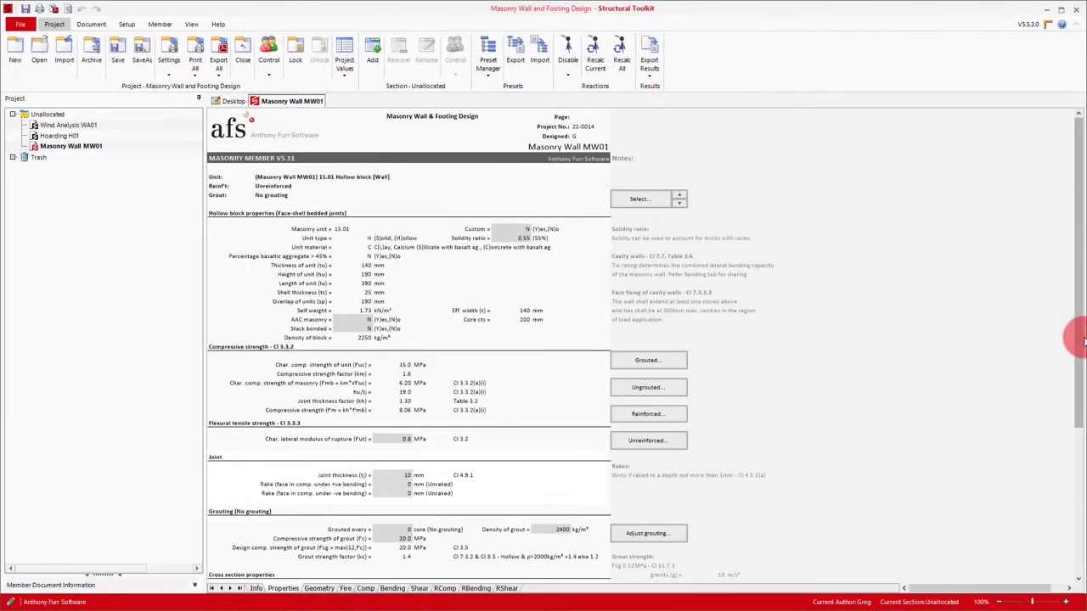
left_click_drag(1072, 332, 1067, 486)
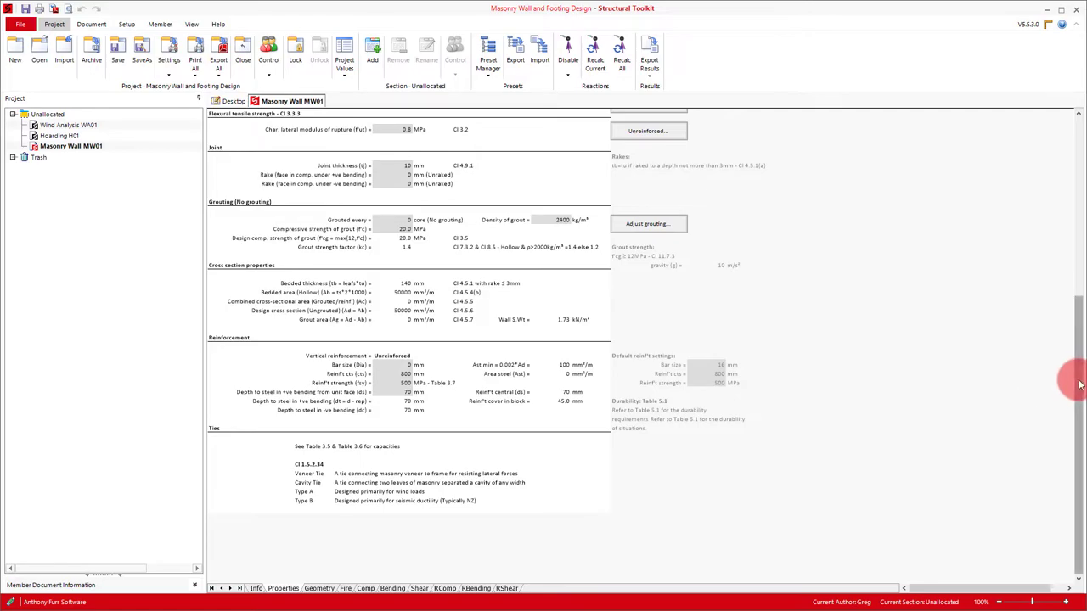
left_click_drag(1078, 376, 1058, 156)
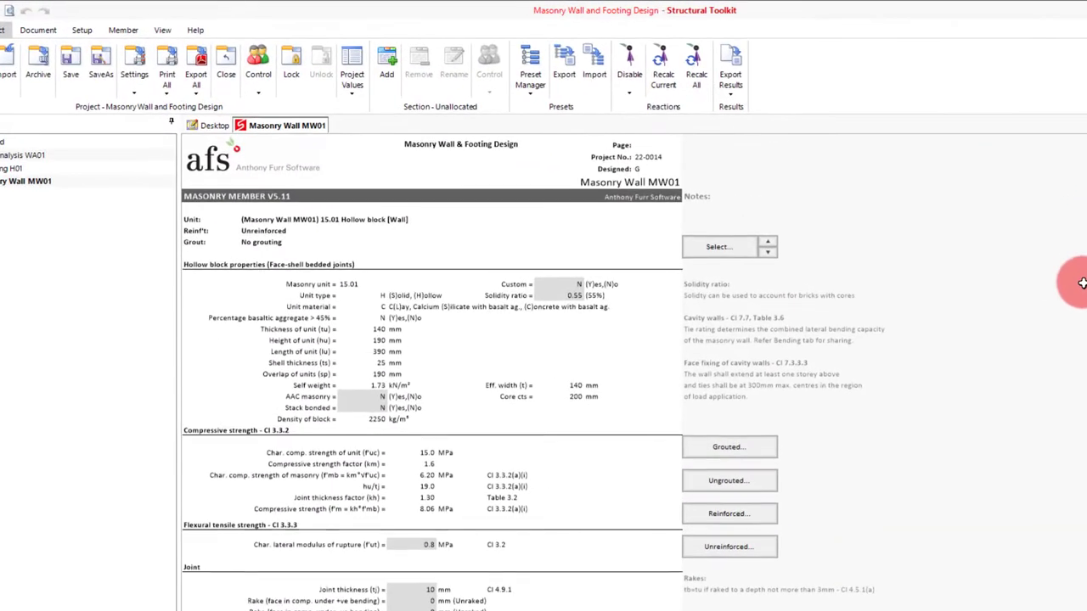
Replace the 15.01 hollow block with the Clay Bricks unit Pressed (VIC) 25MPa (M3).
left_click(721, 248)
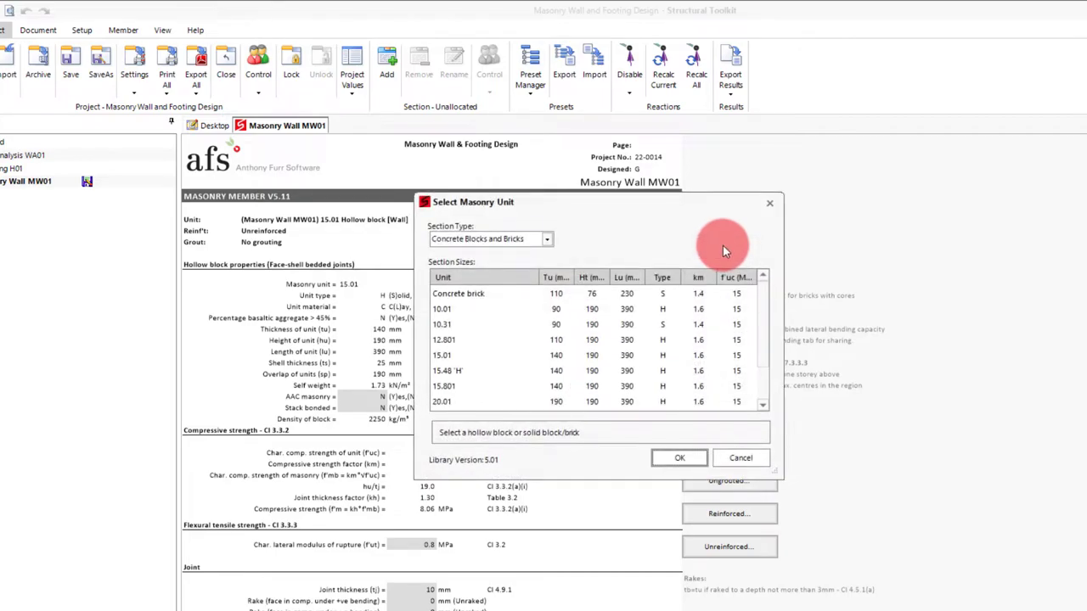
left_click(541, 241)
left_click(537, 267)
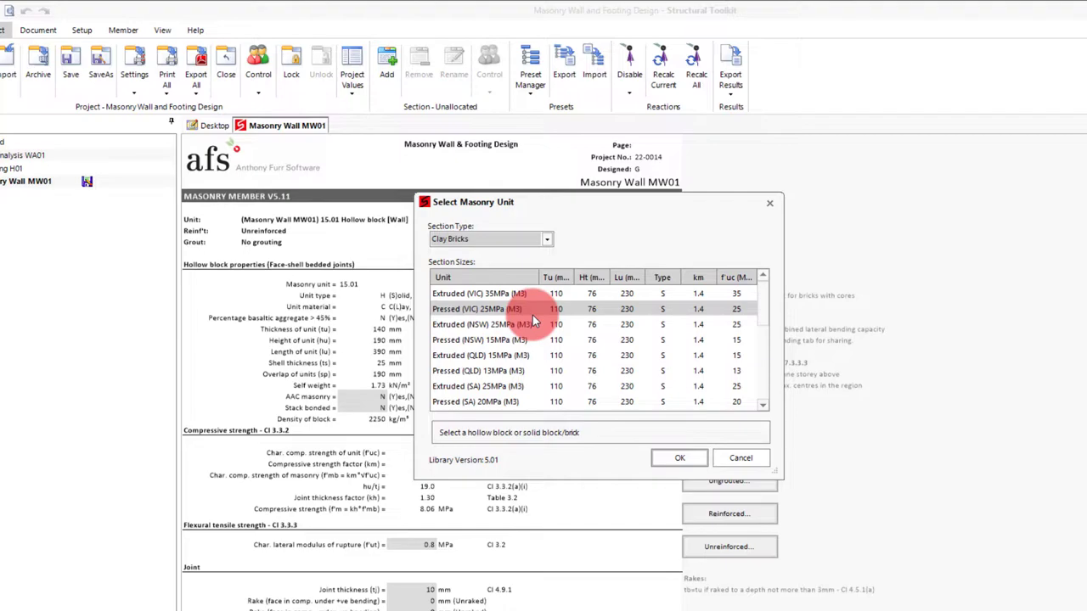
left_click(655, 460)
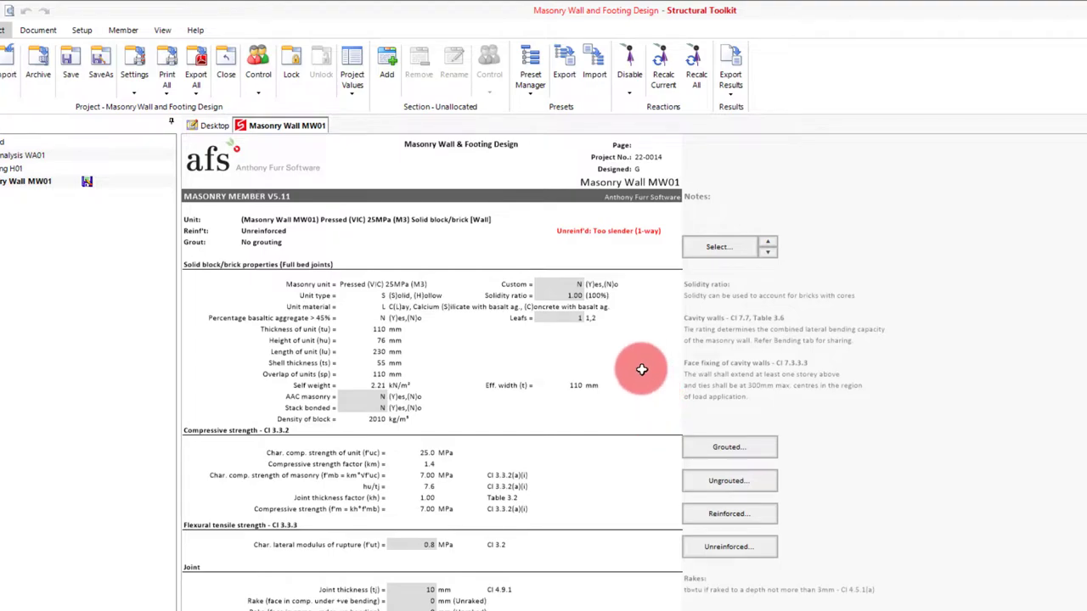
Set the wall to 2 leafs with an 80 mm cavity width.
left_click(570, 317)
type("2")
key("Return")
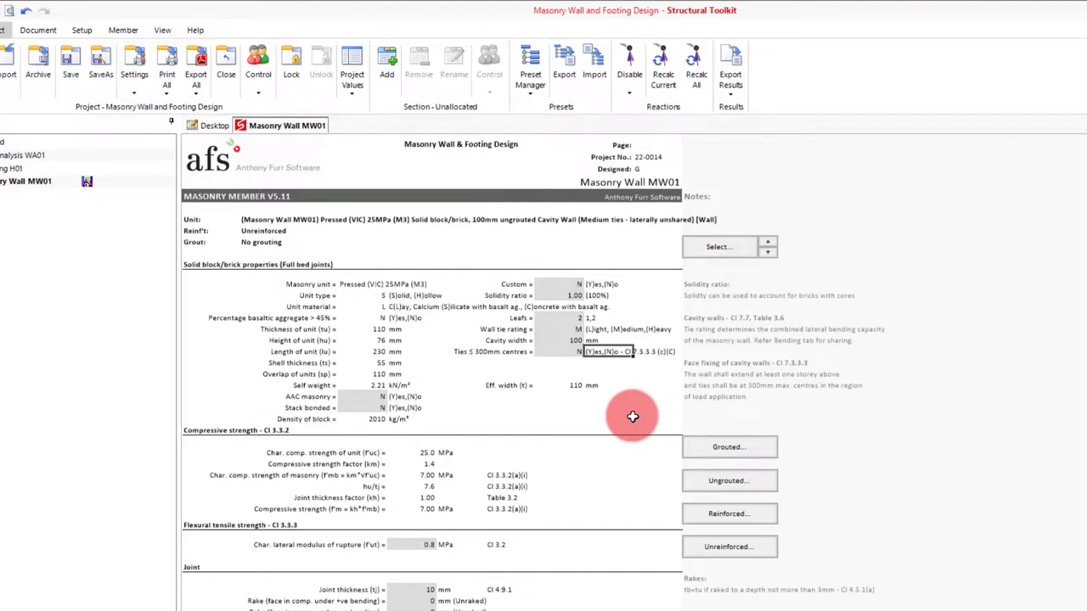
left_click(586, 341)
type("8")
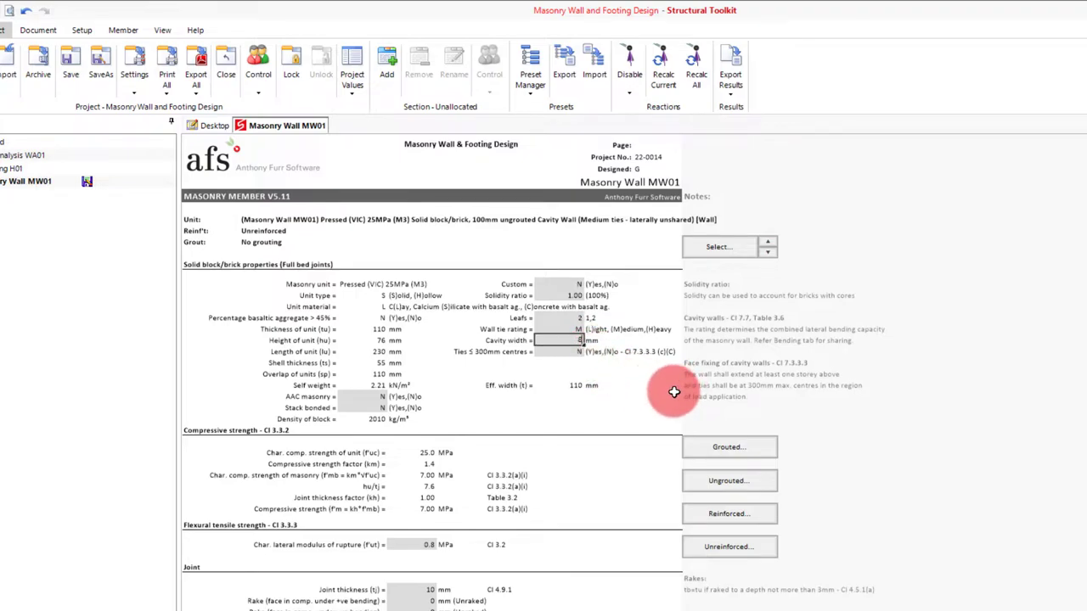
type("0")
key("Return")
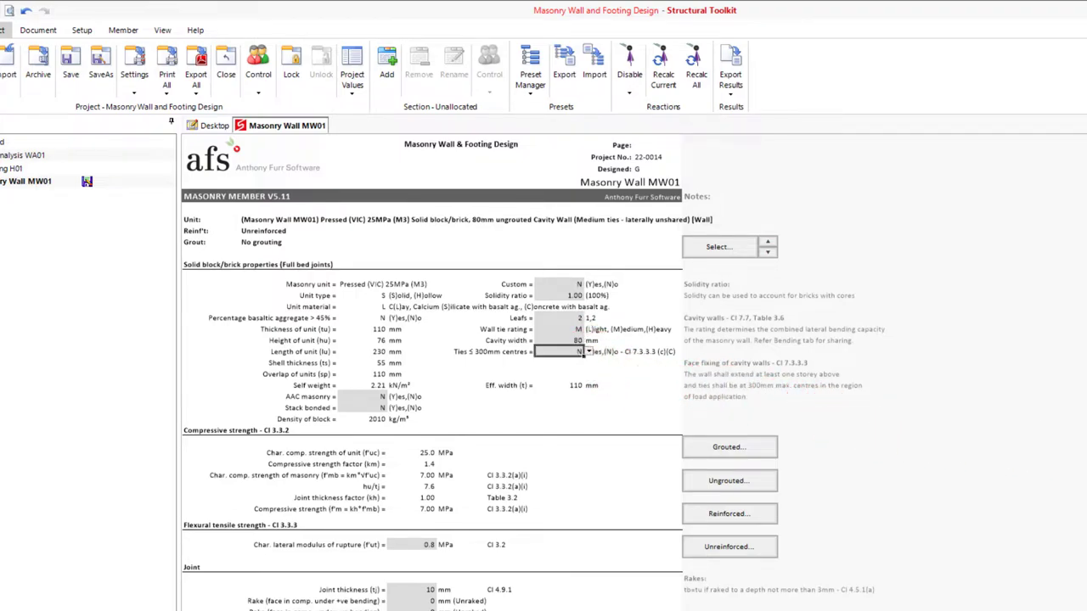
scroll(1015, 477, "down", 5)
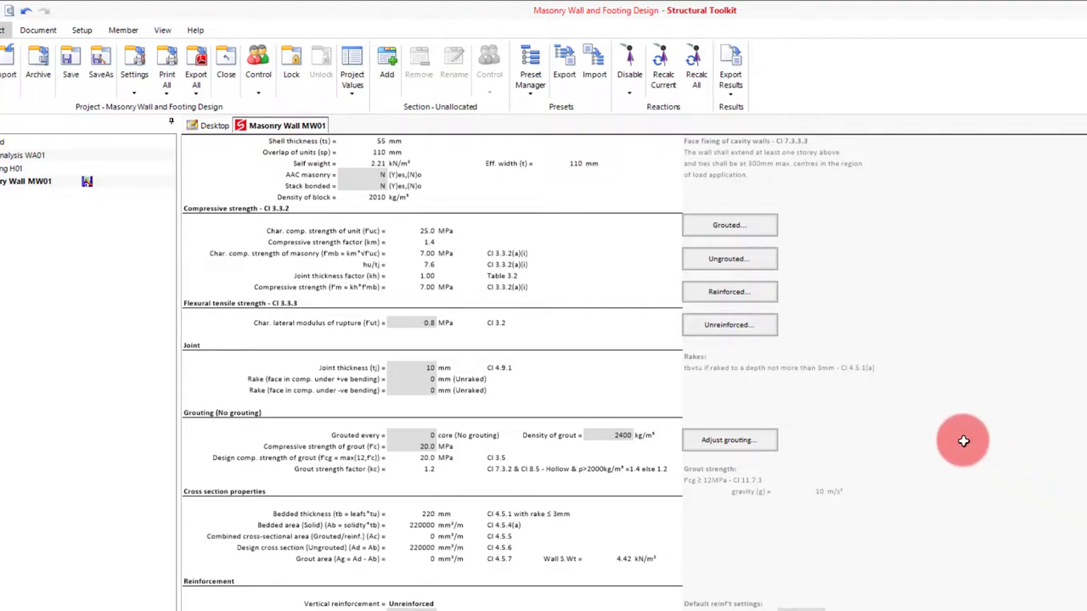
Make the wall grouted, entering 3 for the core grouting frequency.
left_click(754, 228)
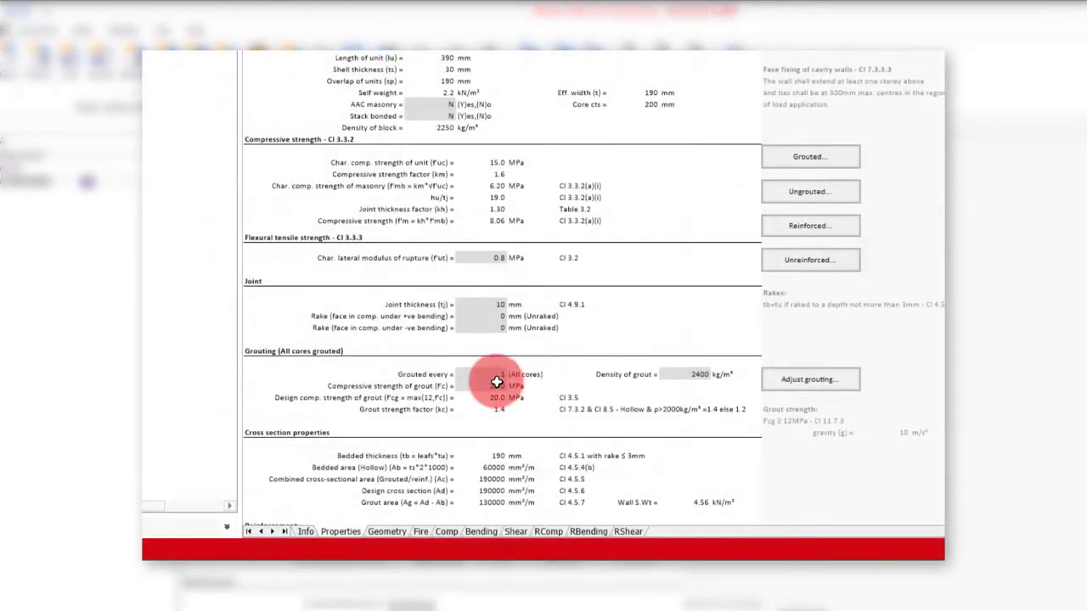
left_click(485, 375)
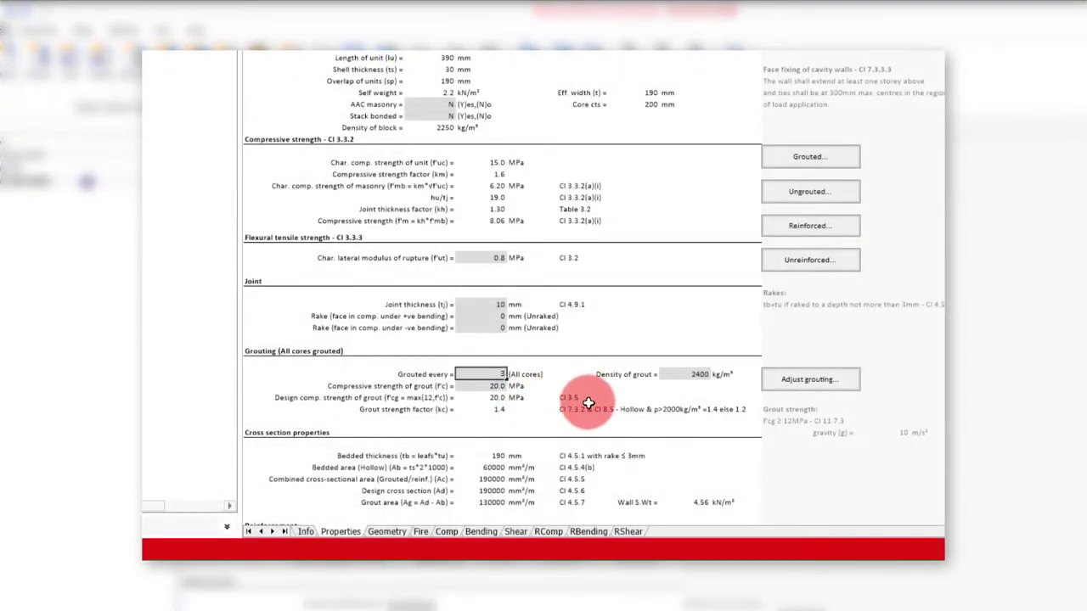
type("3")
key("Return")
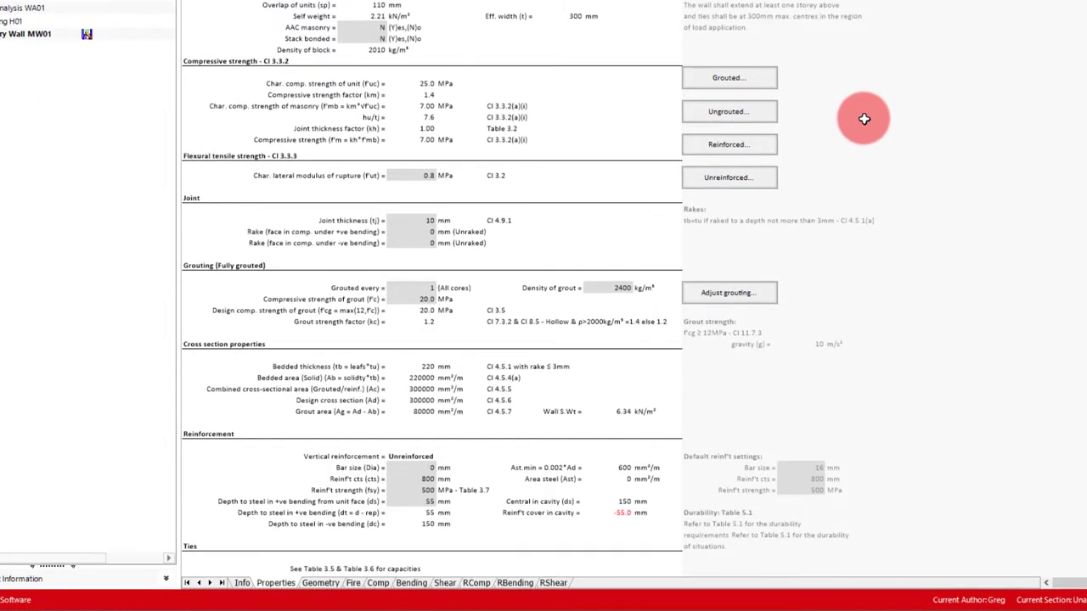
Add cavity reinforcement as 12 mm bars at 600 mm centres.
left_click(747, 146)
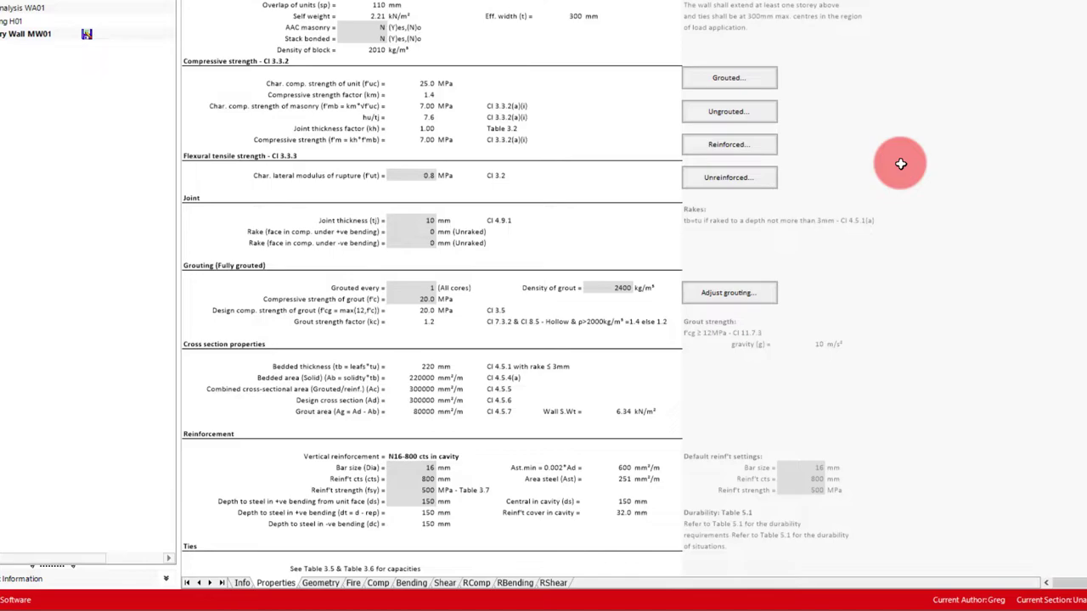
left_click(414, 469)
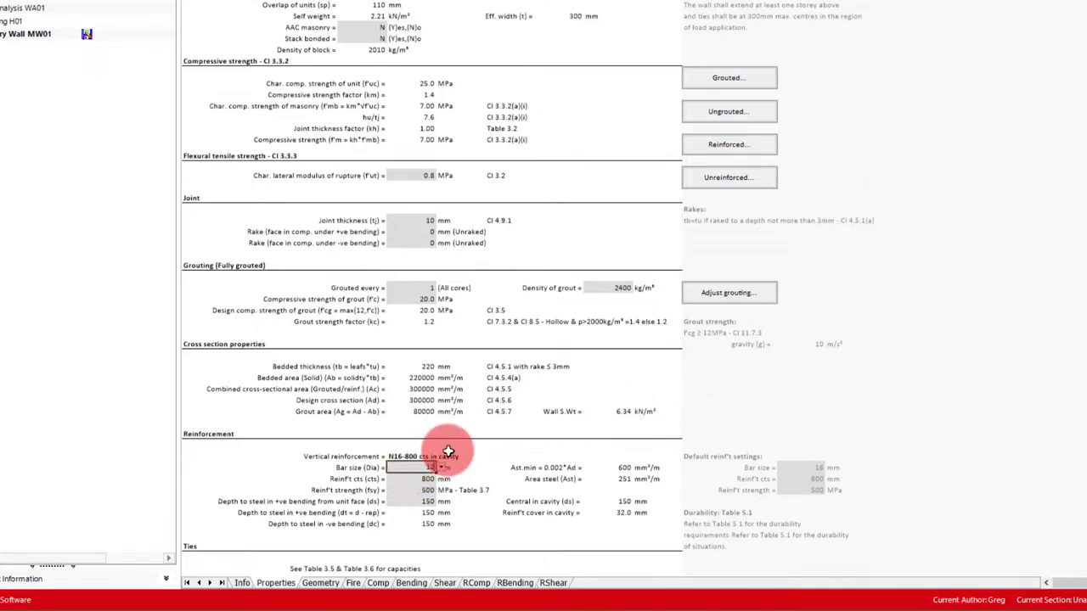
type("12")
key("Return")
type("600")
key("Return")
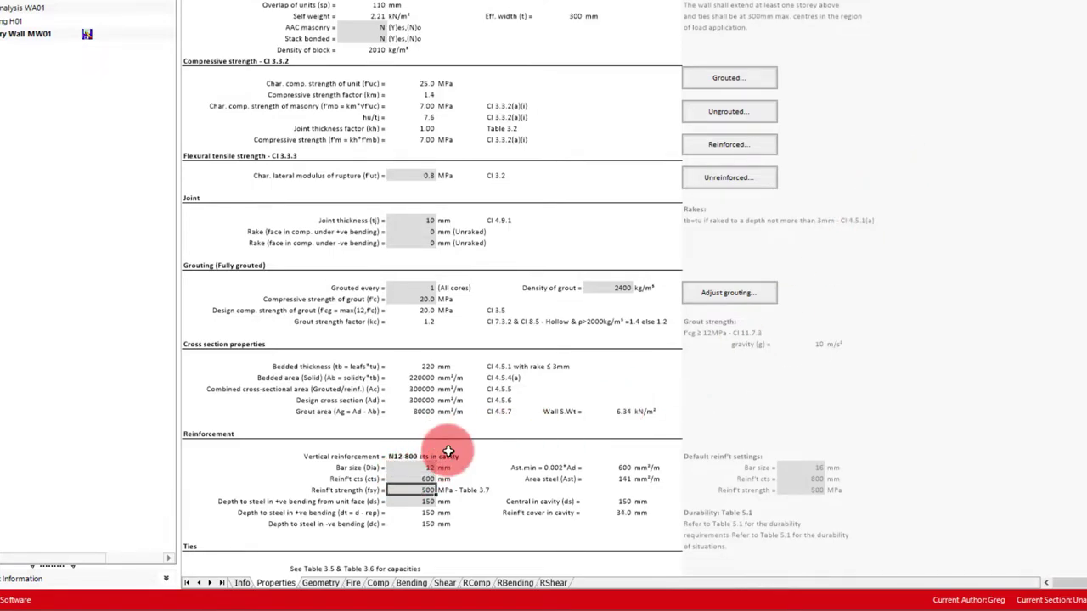
scroll(431, 306, "up", 7)
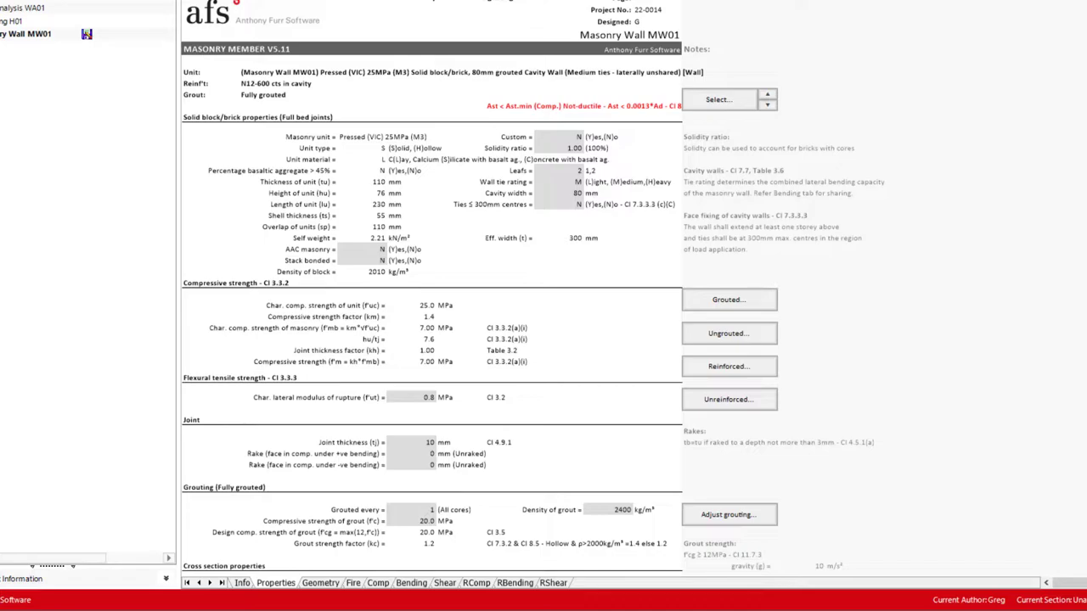
Set top, right and left edge restraints to F and the bottom to R.
left_click(321, 582)
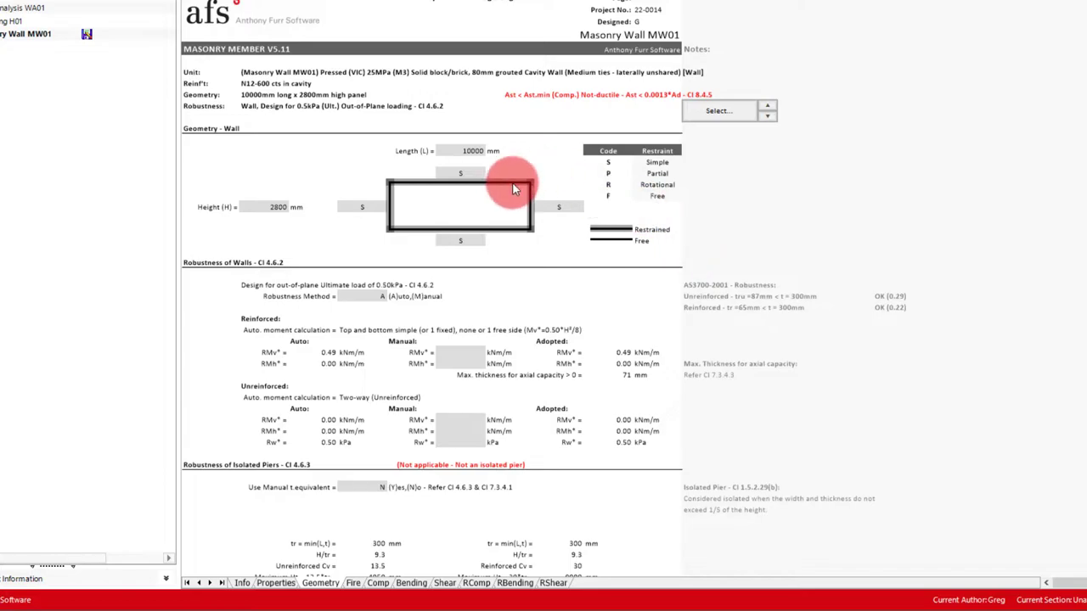
left_click(467, 169)
type("F")
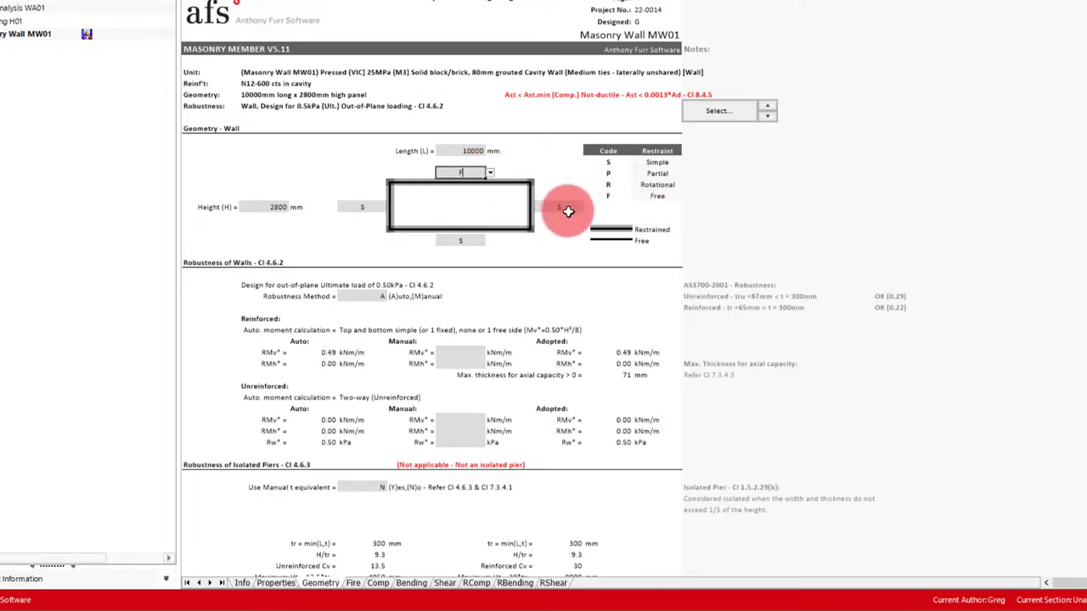
left_click(559, 209)
type("F")
left_click(356, 207)
type("F")
left_click(461, 241)
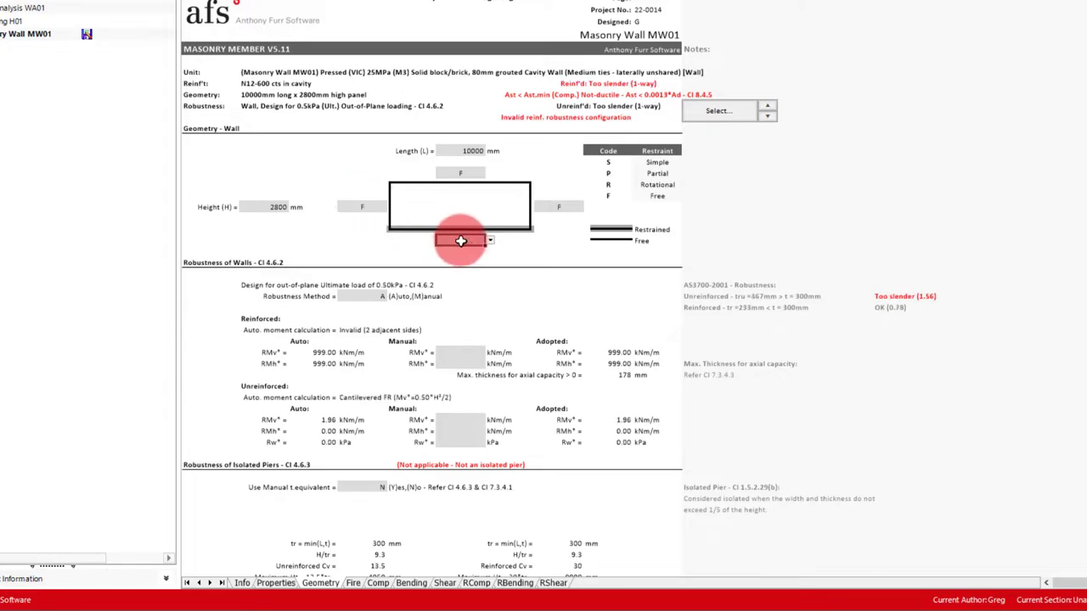
type("R")
left_click(554, 262)
left_click(290, 238)
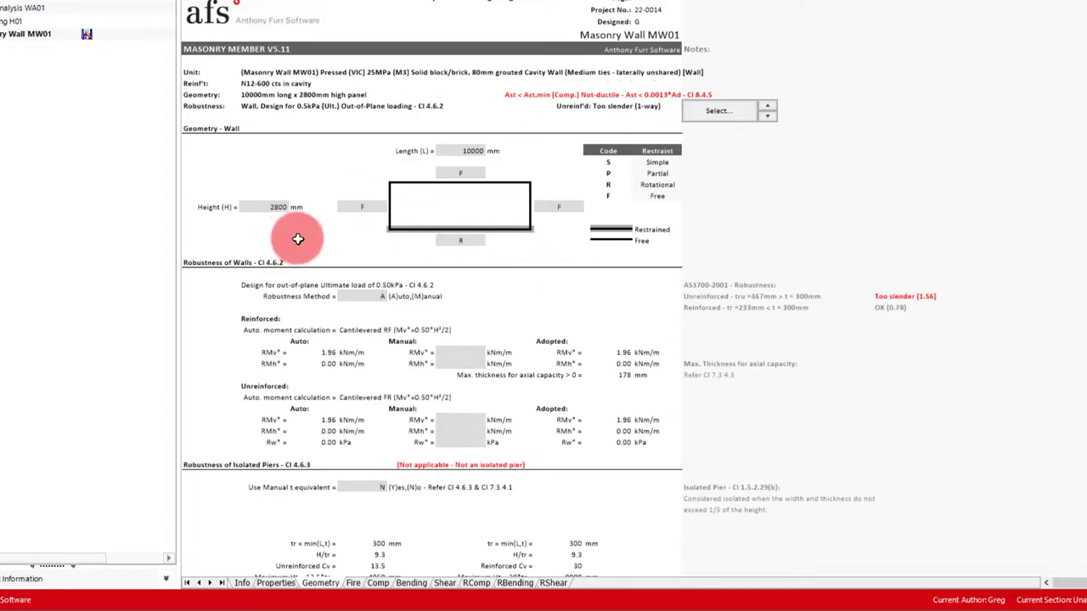
Set the wall height to 2400 mm.
left_click(264, 206)
type("2400")
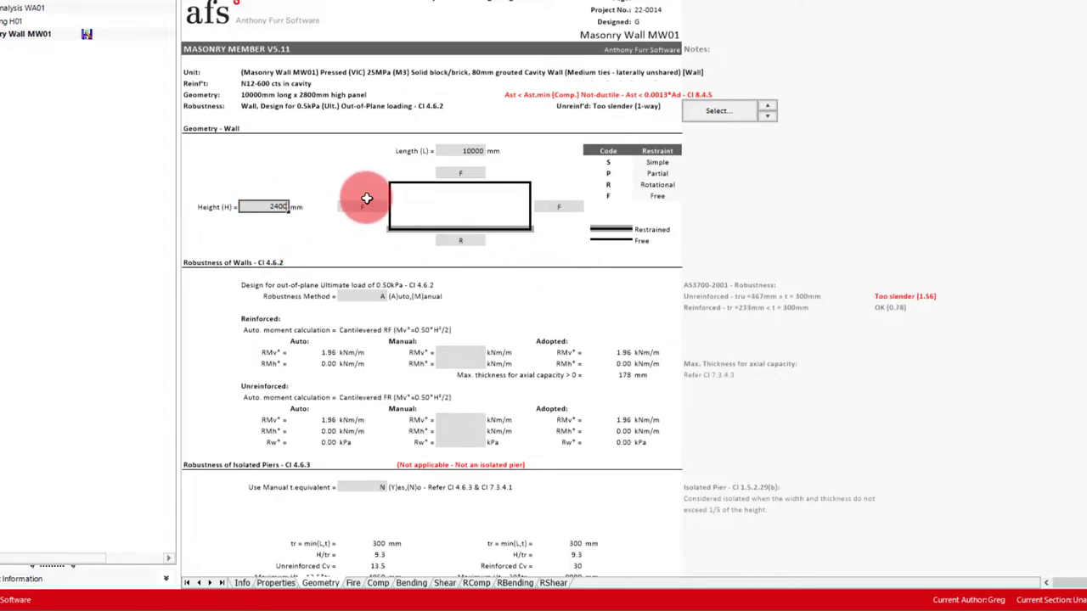
key("Tab")
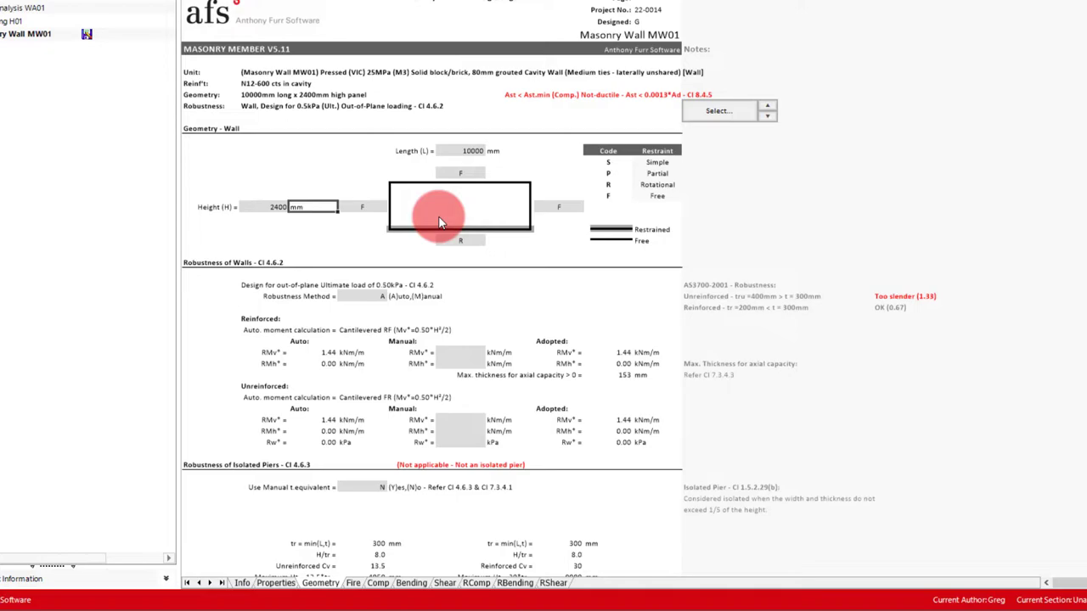
Review the geometry results, then bring up the RComp reinforced compression sheet.
left_click(522, 264)
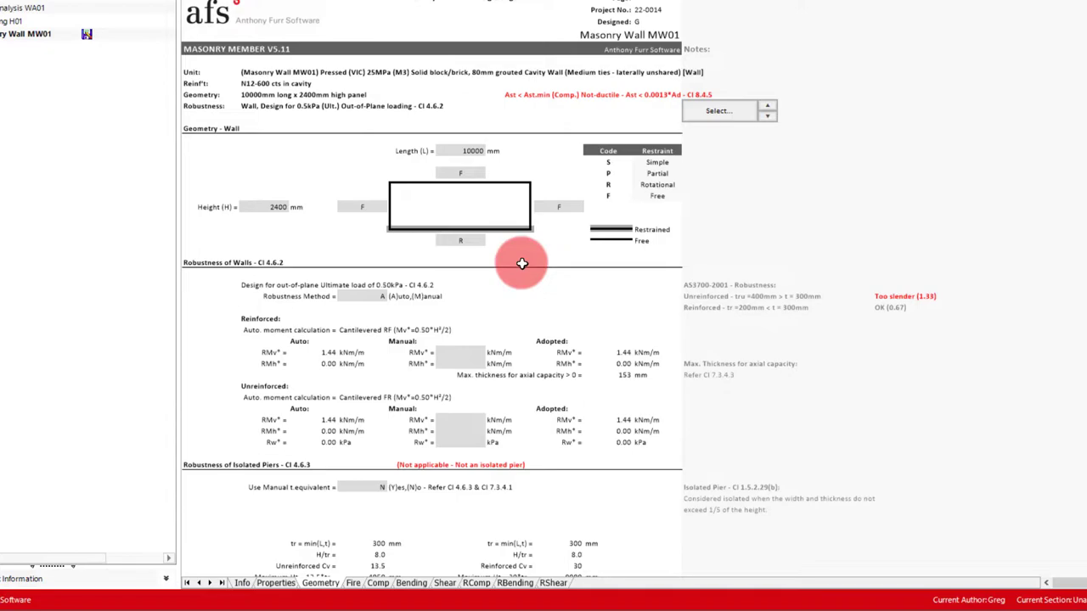
left_click(475, 582)
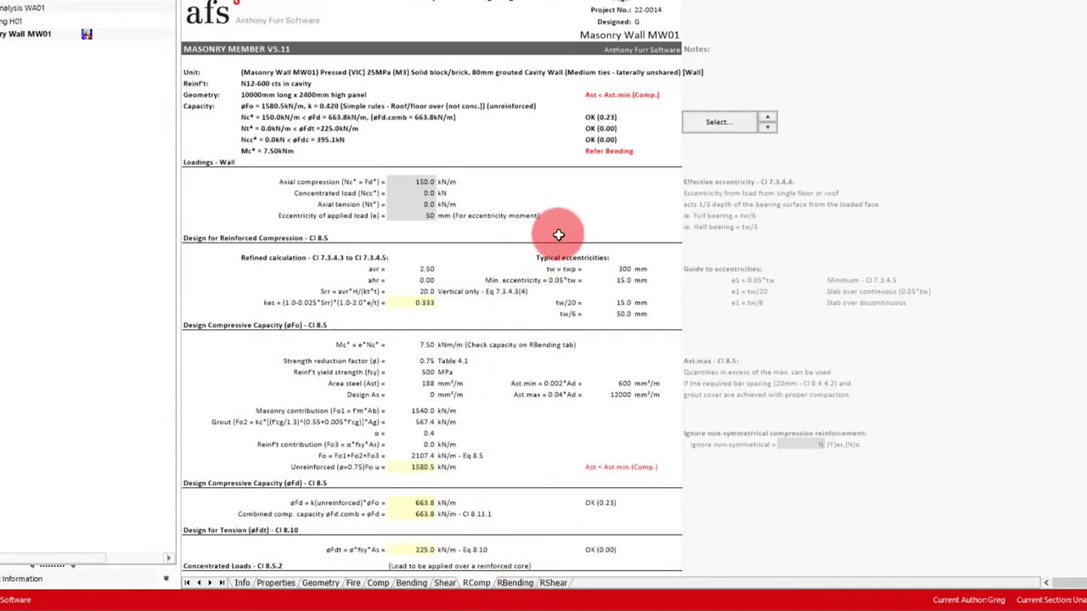
Change the axial compression Nc* from 150 to 10 kN/m.
left_click(435, 182)
type("10")
key("Return")
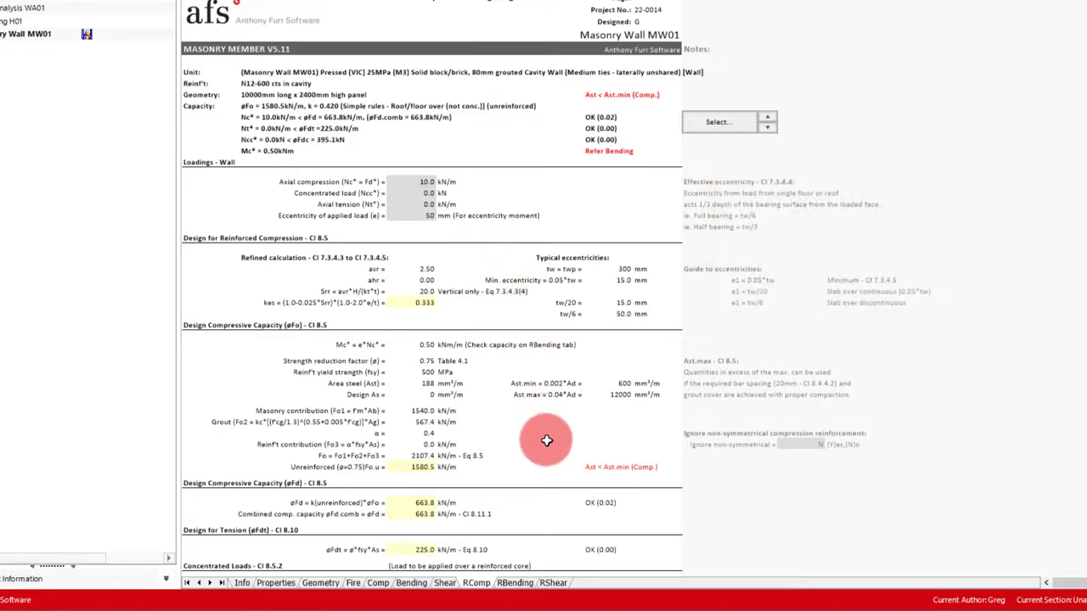
On the RBending sheet, enter Mv+* as the formula 0.68*1.21*2.4^2/2 (2.37 kNm/m).
left_click(515, 583)
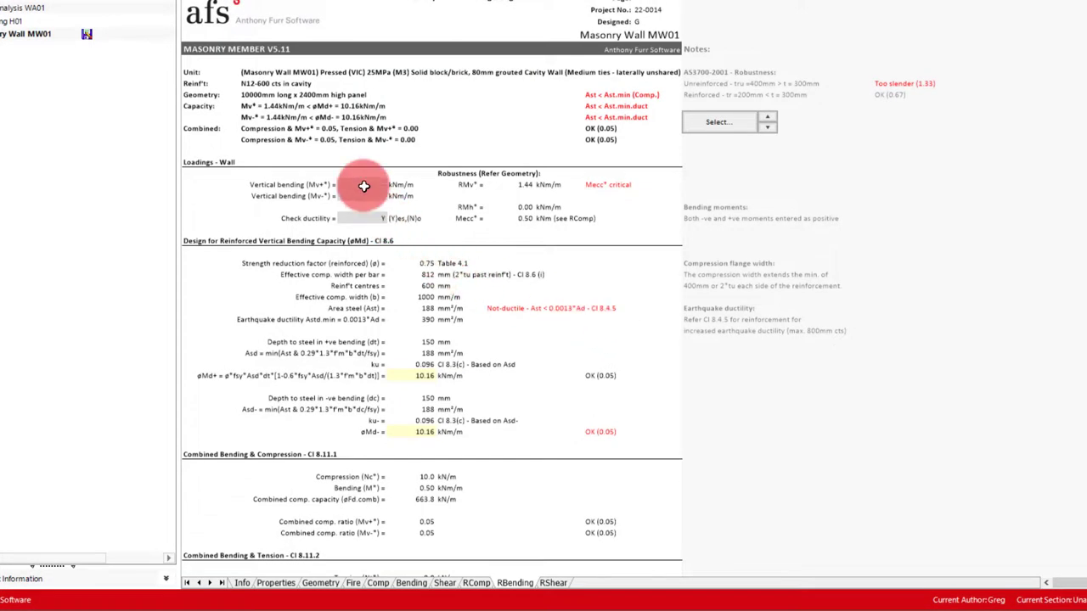
double_click(366, 185)
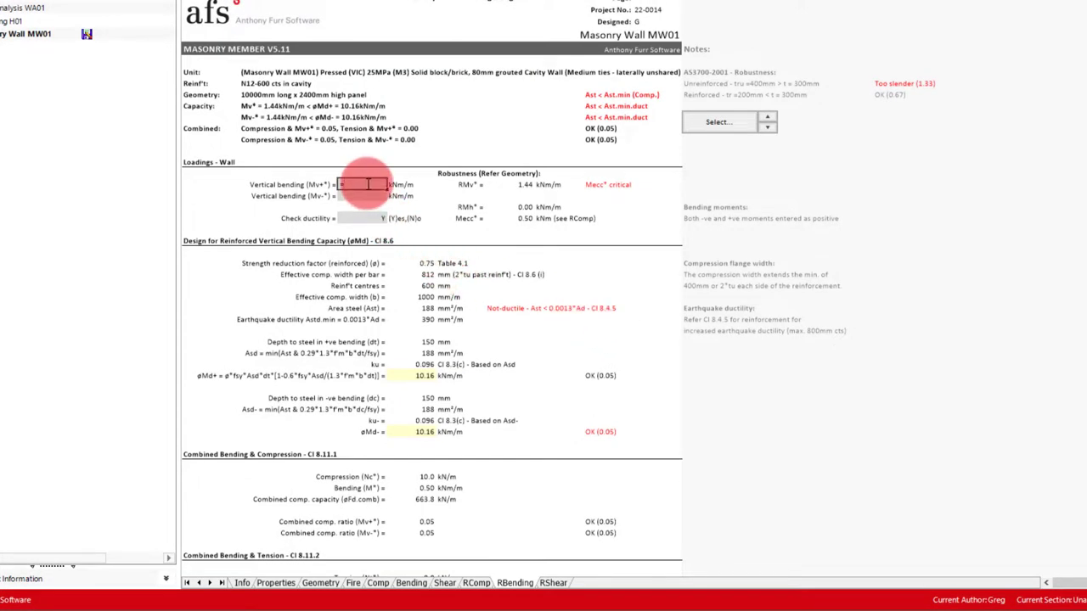
type("0.68*1.55*2.4")
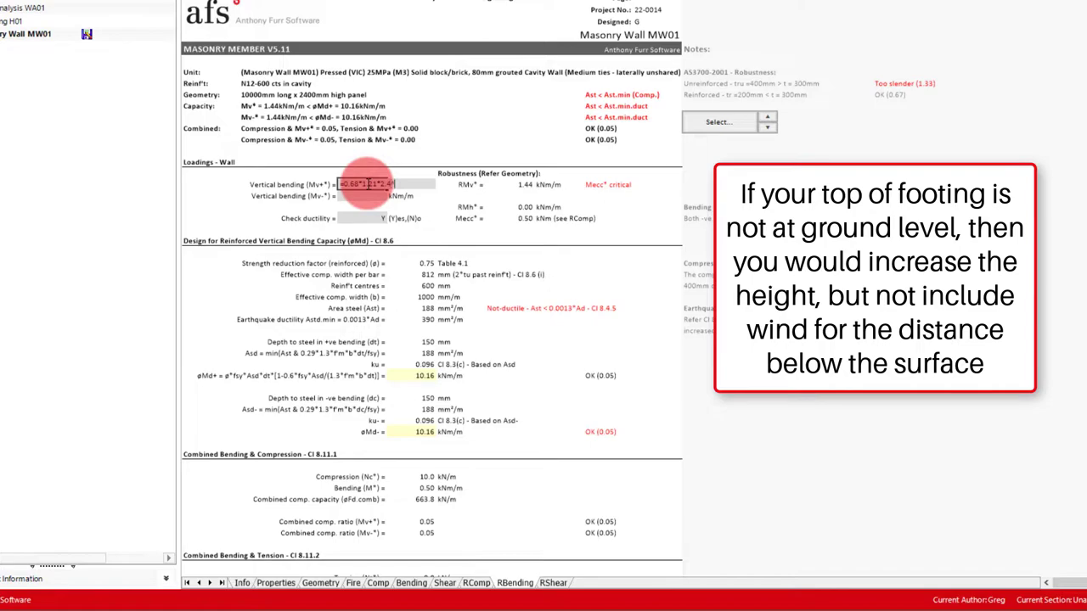
type("^2/2")
key("Return")
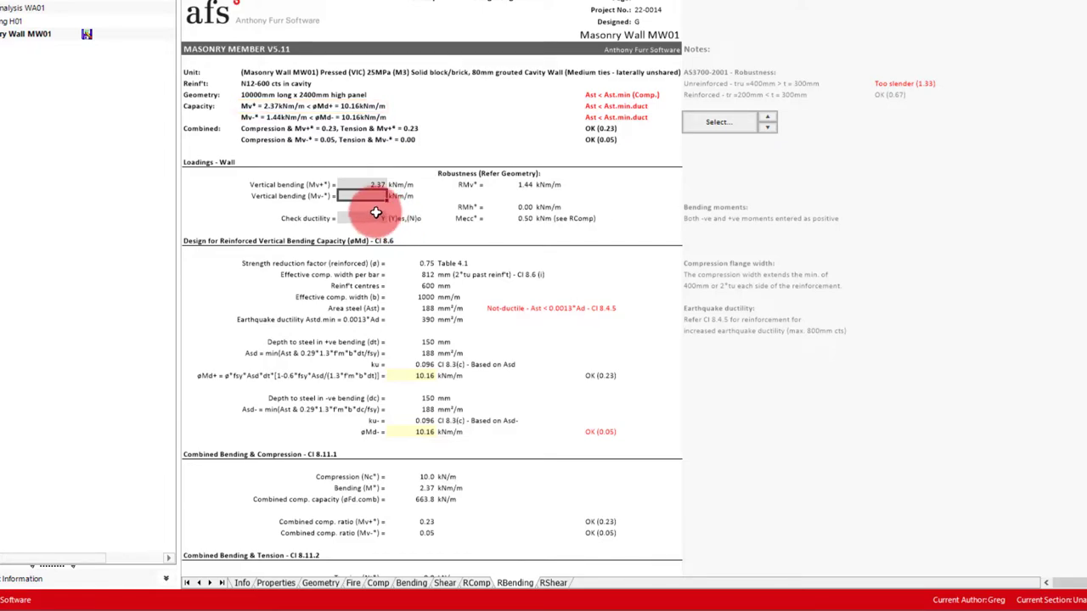
Add a comment '0.68*1.21*2.4^2/2' to the Mv+* cell, resized and repositioned.
right_click(365, 184)
left_click(456, 294)
type("0")
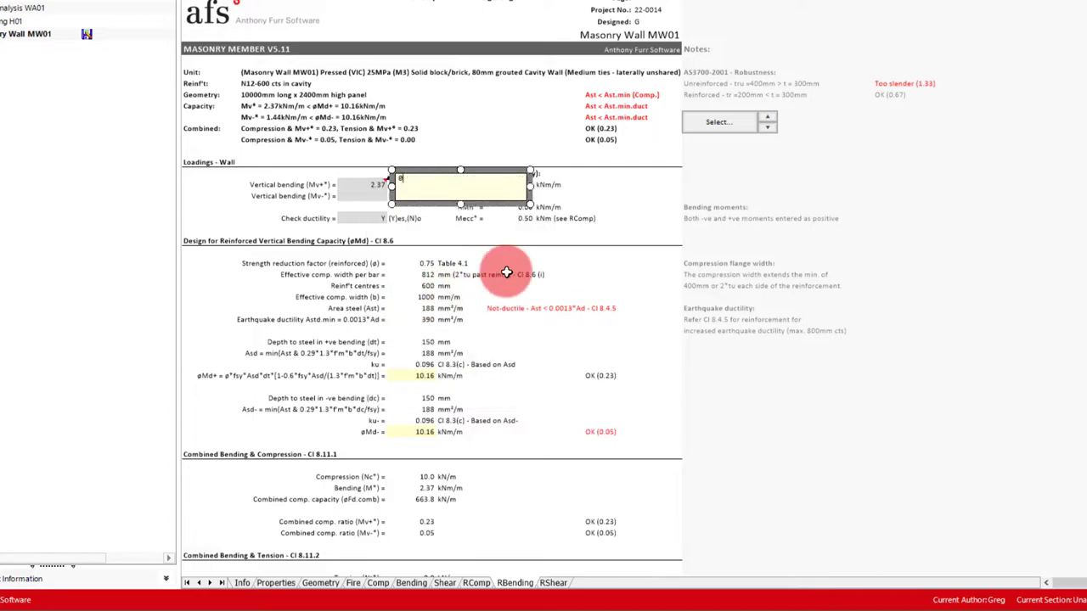
type(".68*1.21*2.4^2/2")
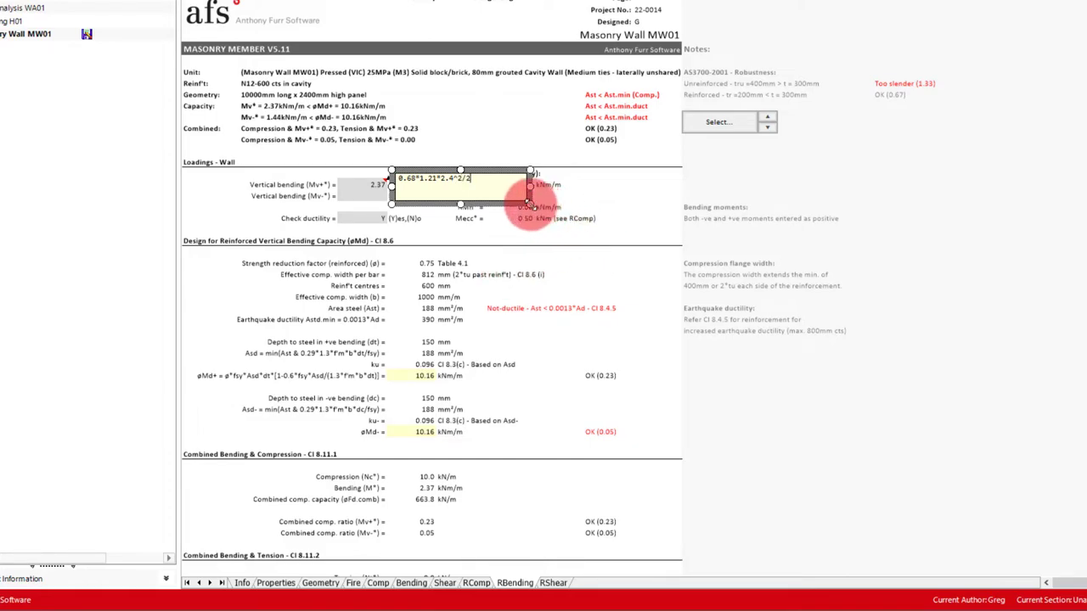
left_click_drag(529, 204, 476, 153)
left_click(556, 206)
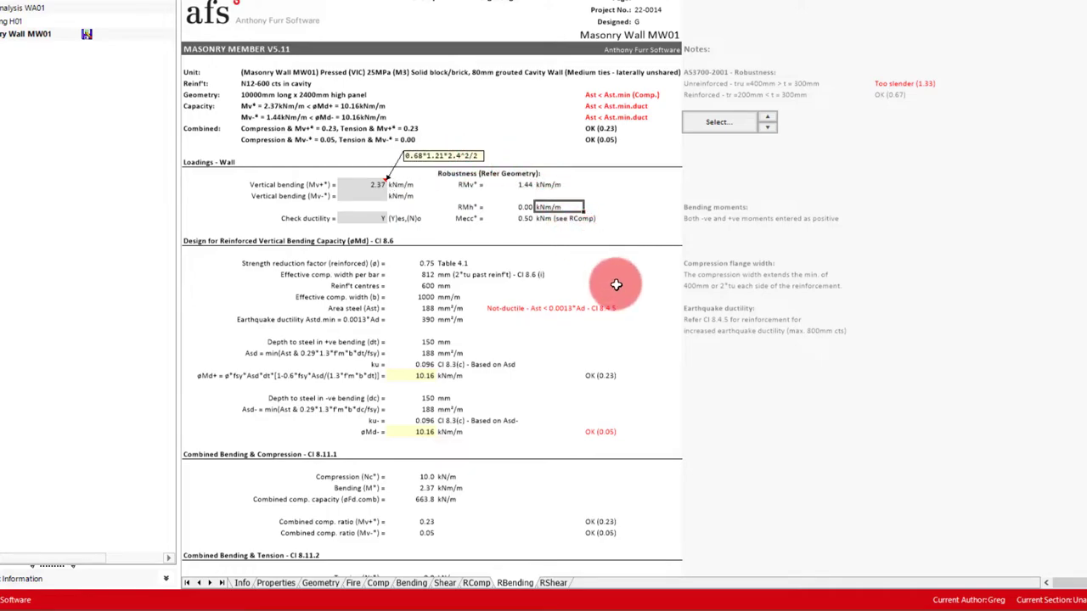
Set Check ductility to N.
left_click(383, 218)
left_click(394, 219)
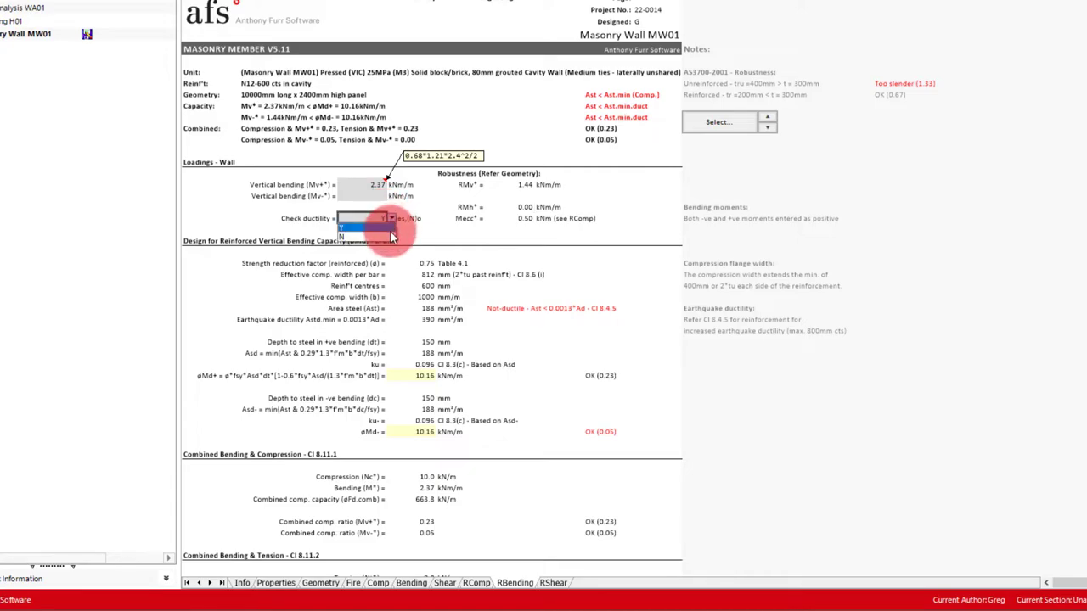
left_click(407, 235)
left_click(440, 237)
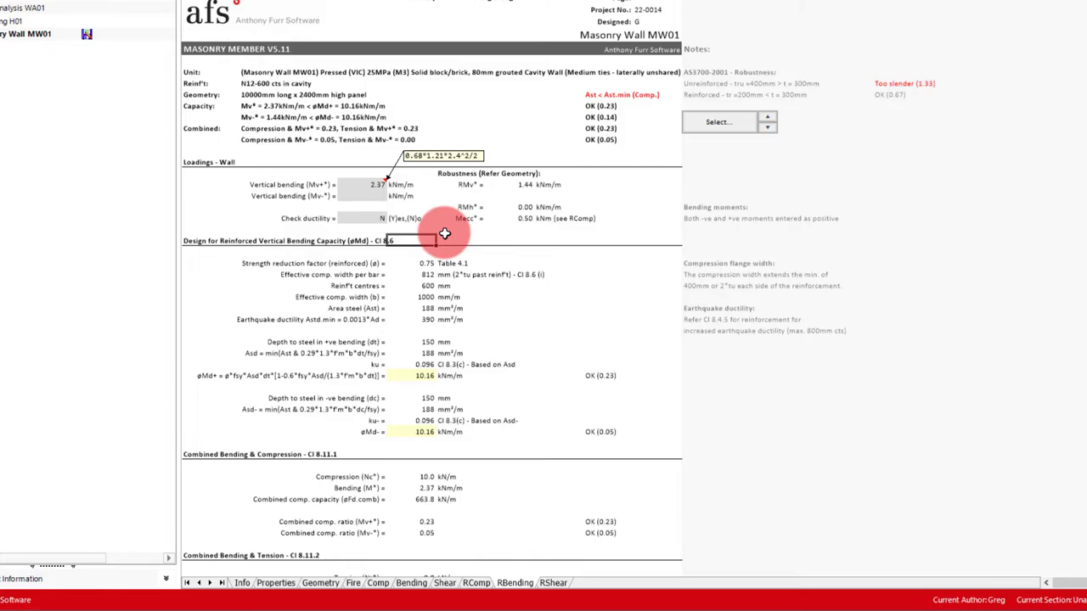
Add an Eccentric Pad member from Pad Footings, keeping the default name EP01.
left_click(442, 204)
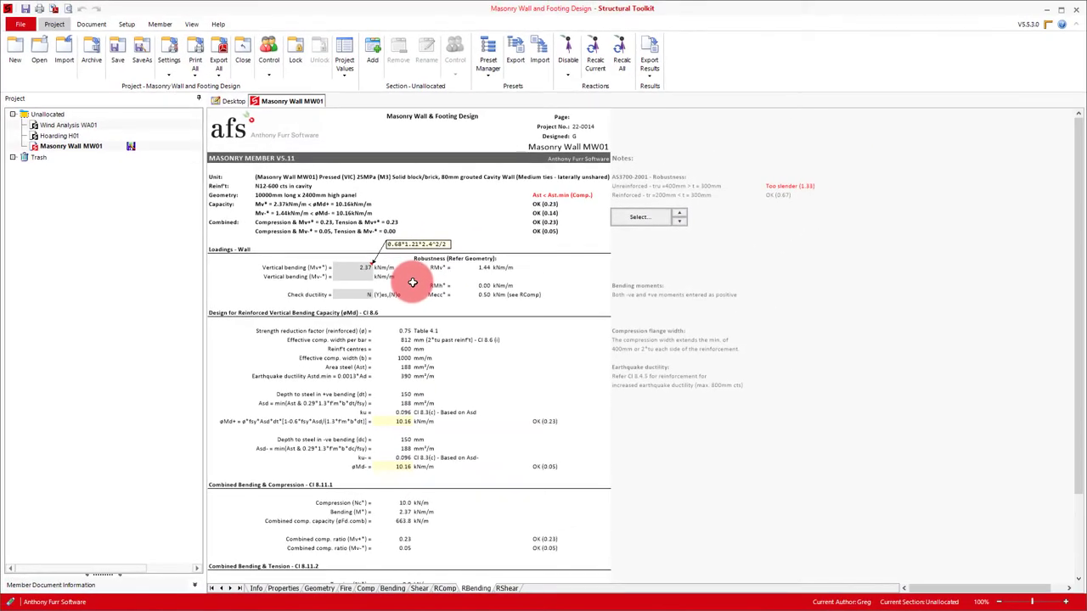
left_click(234, 101)
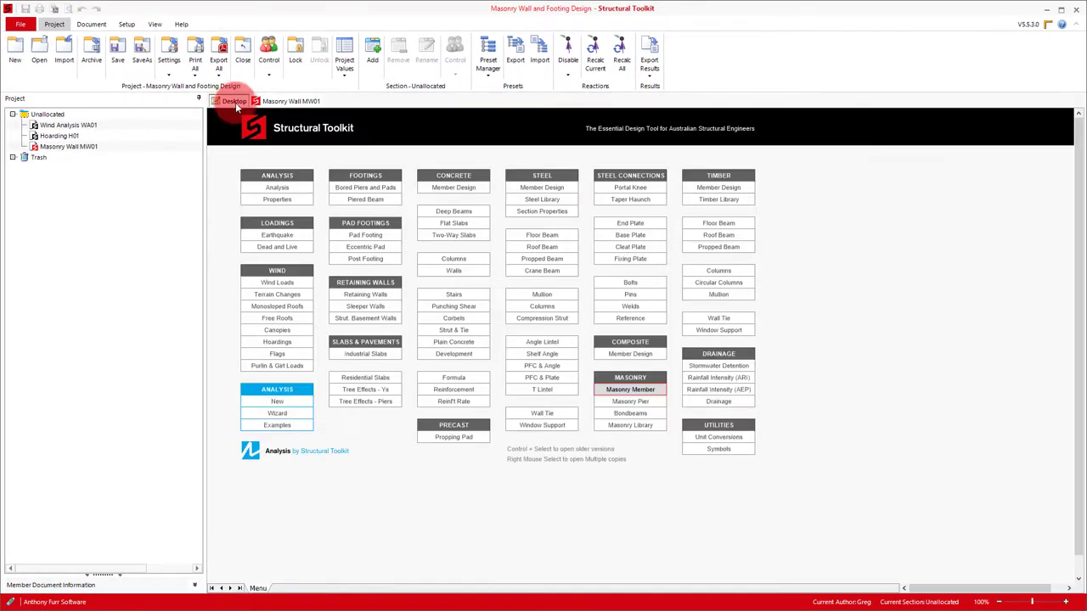
left_click(373, 246)
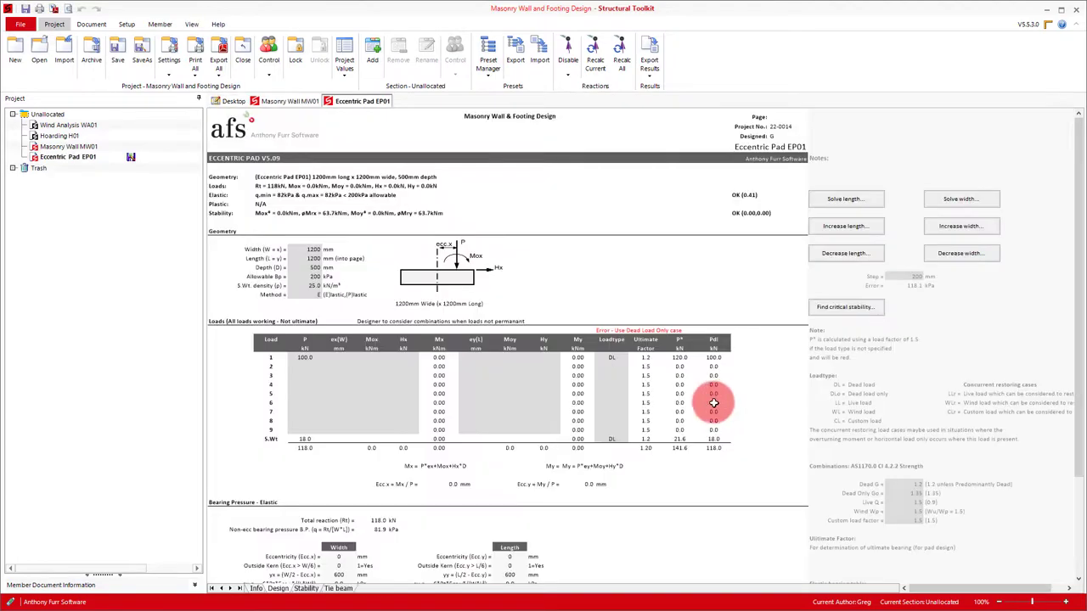
left_click(594, 332)
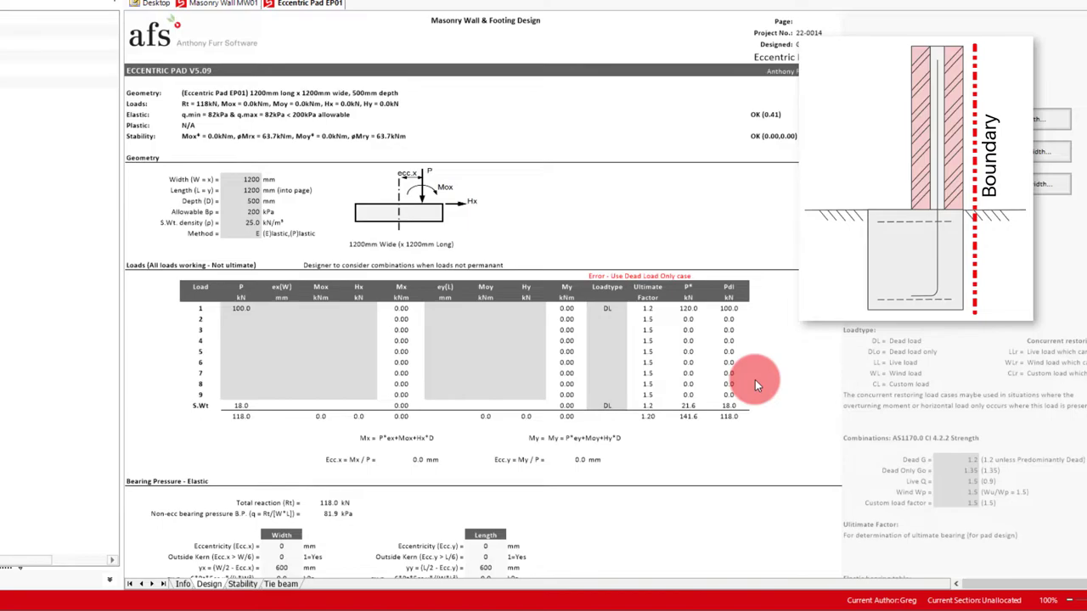
Enter pad width 500 mm, length 1000 mm, depth 500 mm and allowable bearing 150 kPa.
left_click(243, 179)
type("5")
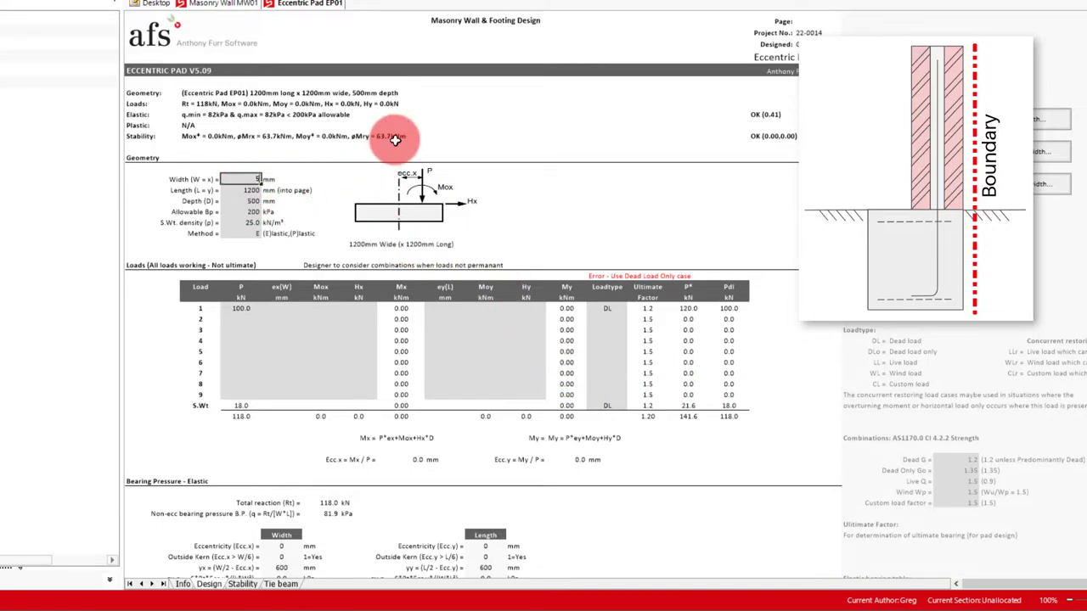
type("00")
key("Return")
type("1000")
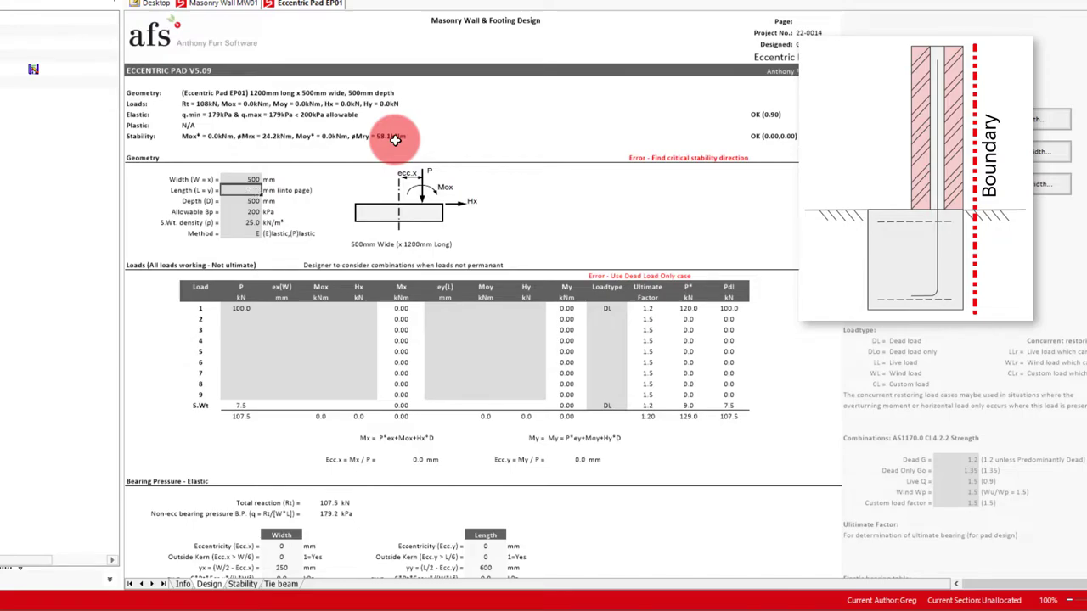
key("Return")
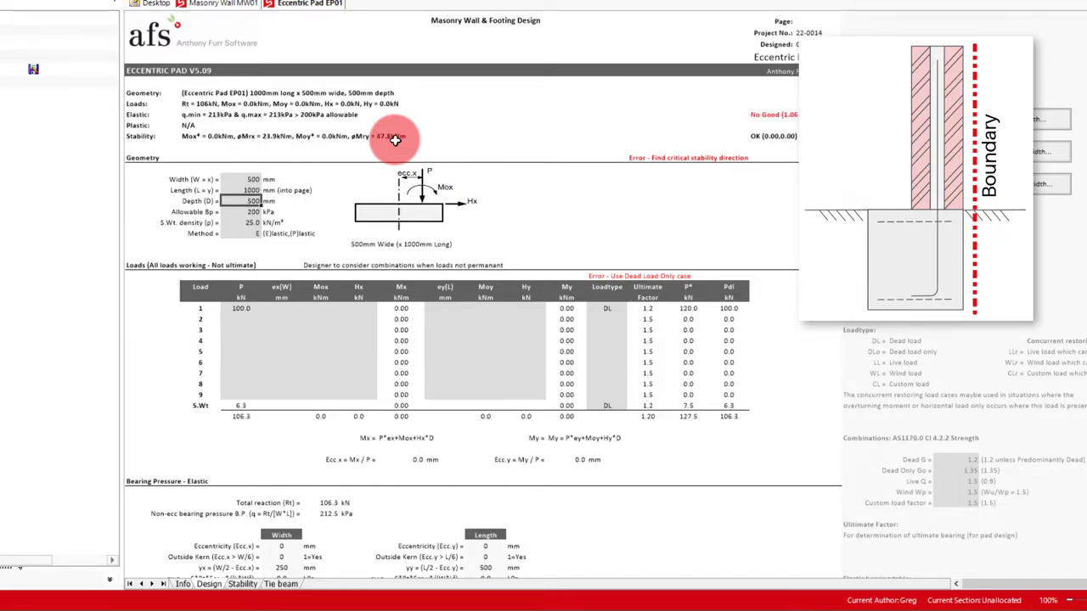
type("500")
key("Return")
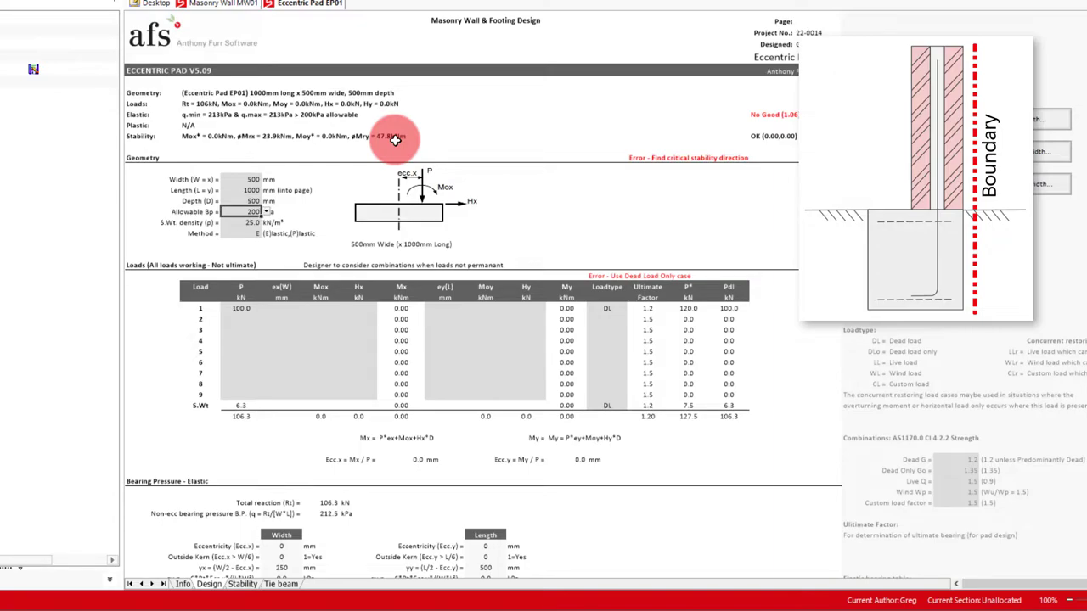
type("150")
key("Return")
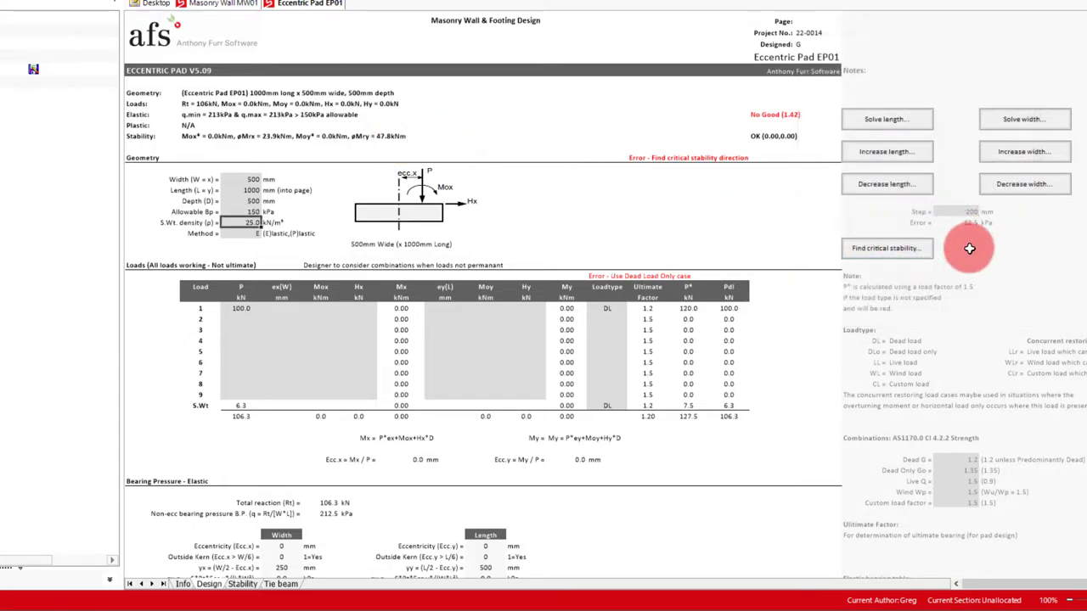
scroll(484, 340, "down", 5)
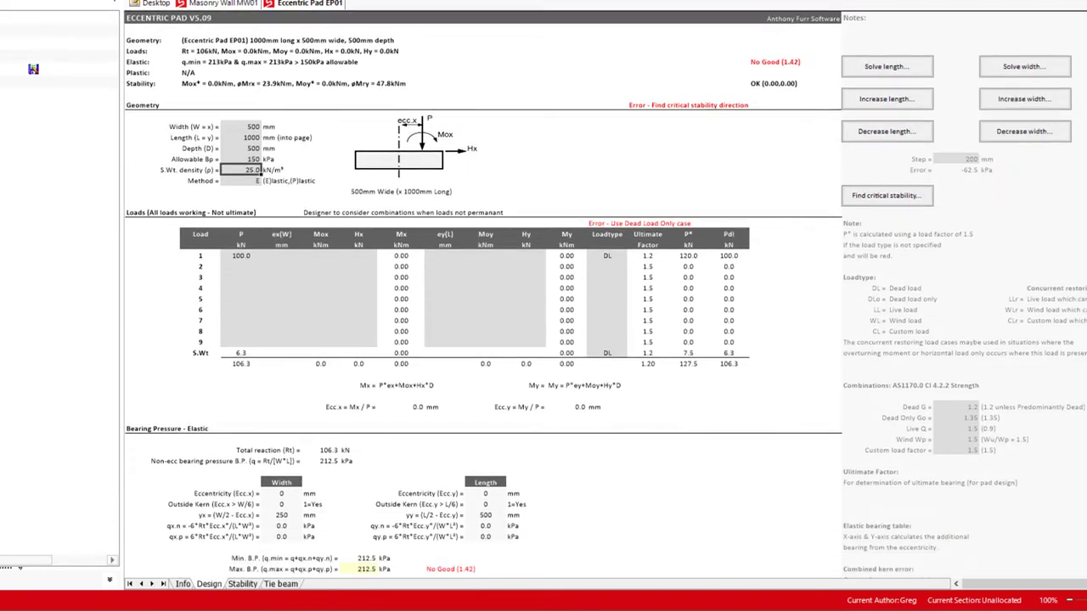
left_click(1085, 371)
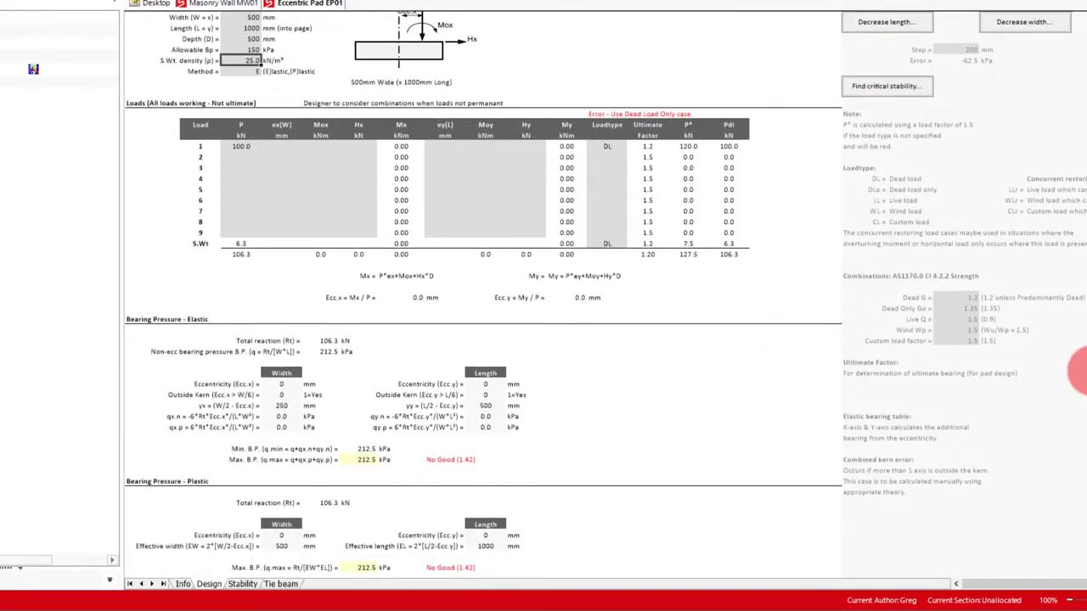
left_click(266, 72)
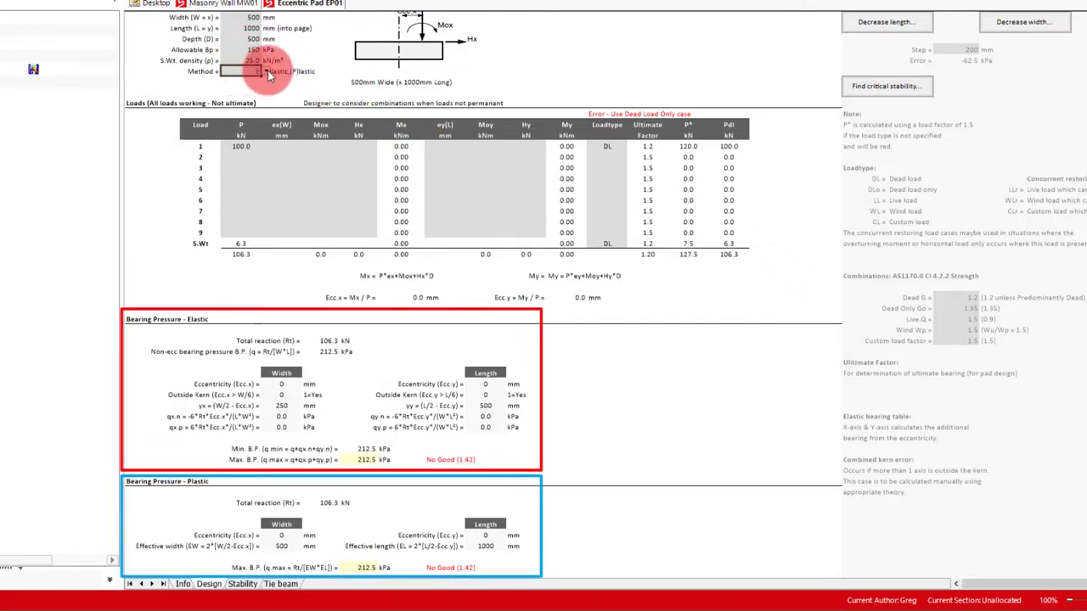
left_click(267, 73)
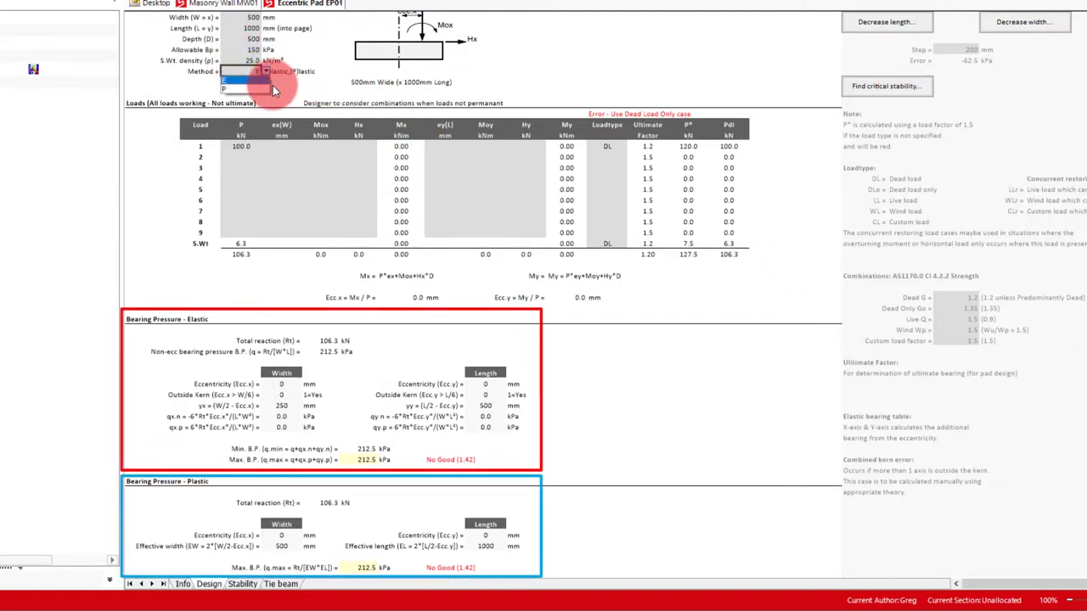
left_click(286, 97)
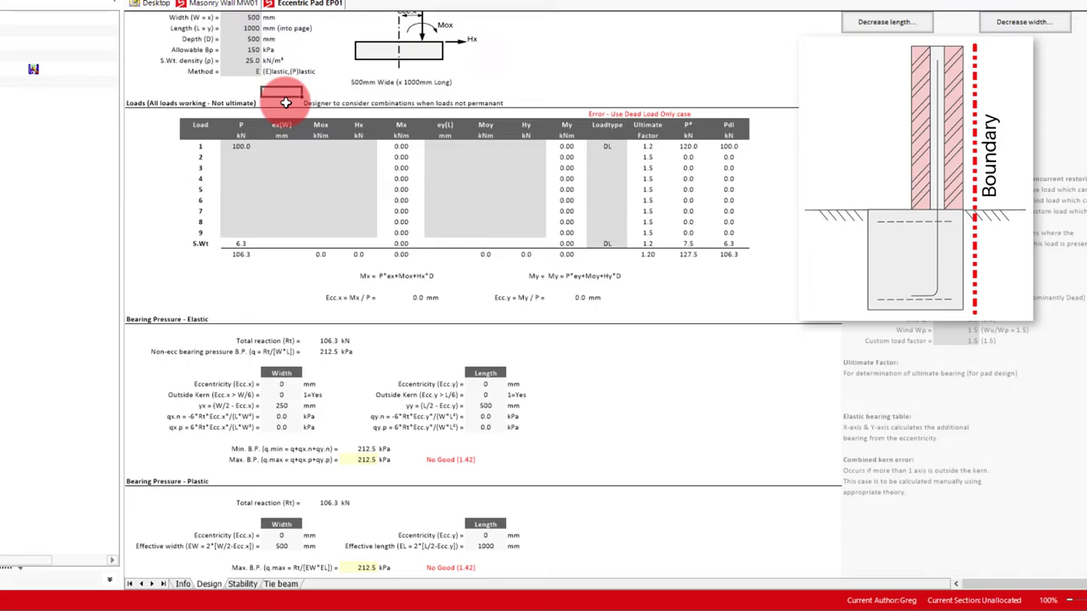
Replace row 1's 100 kN dead load with =20*2.4*0.3 (14.4 kN), then start the ex(W) entry.
left_click(242, 147)
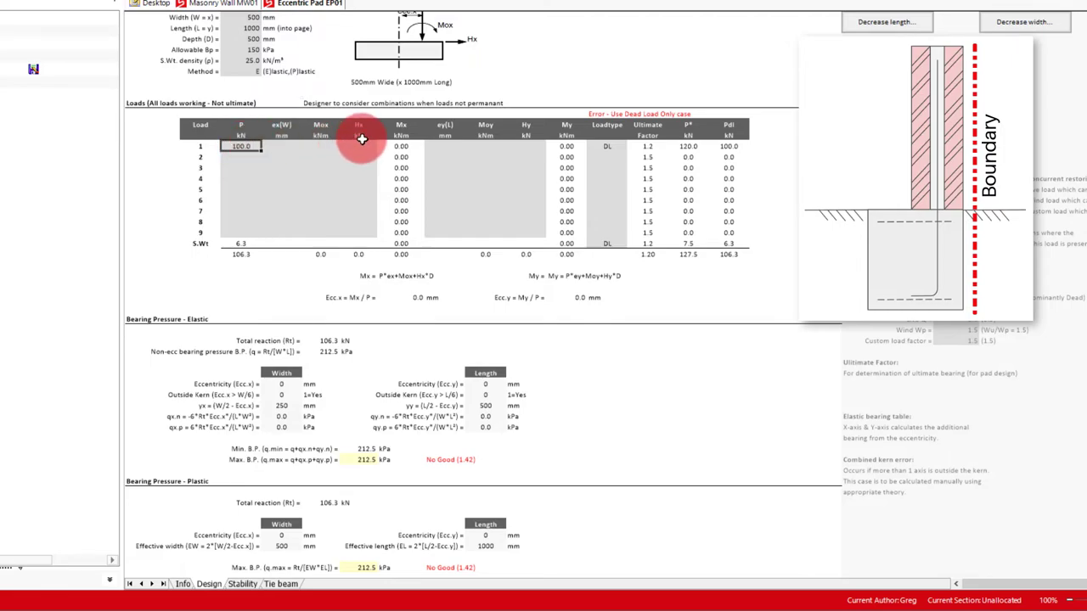
key("Delete")
type("=20*2.4")
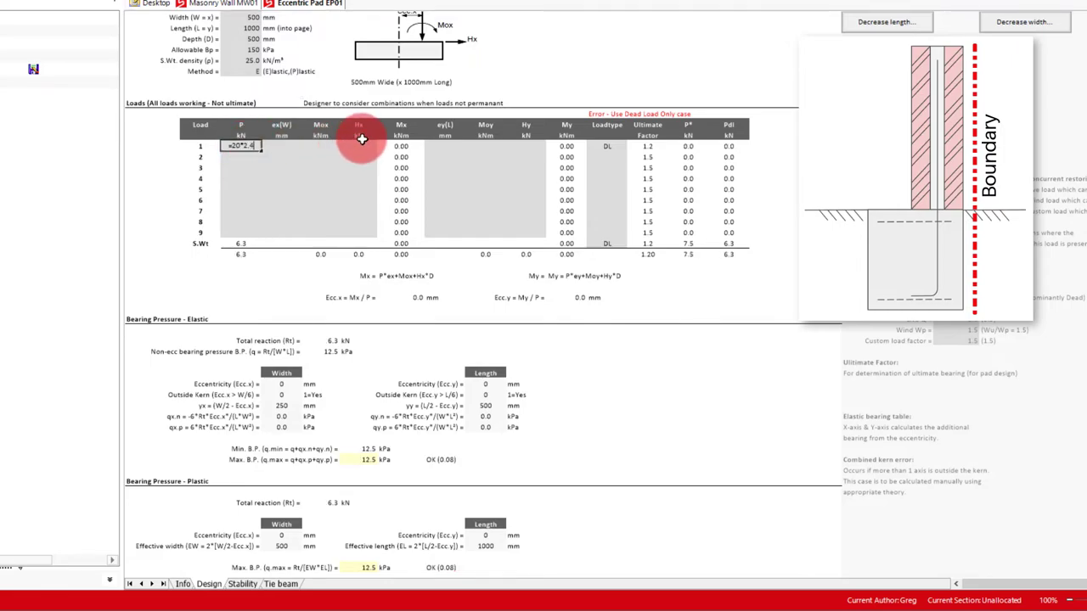
type("*0.3")
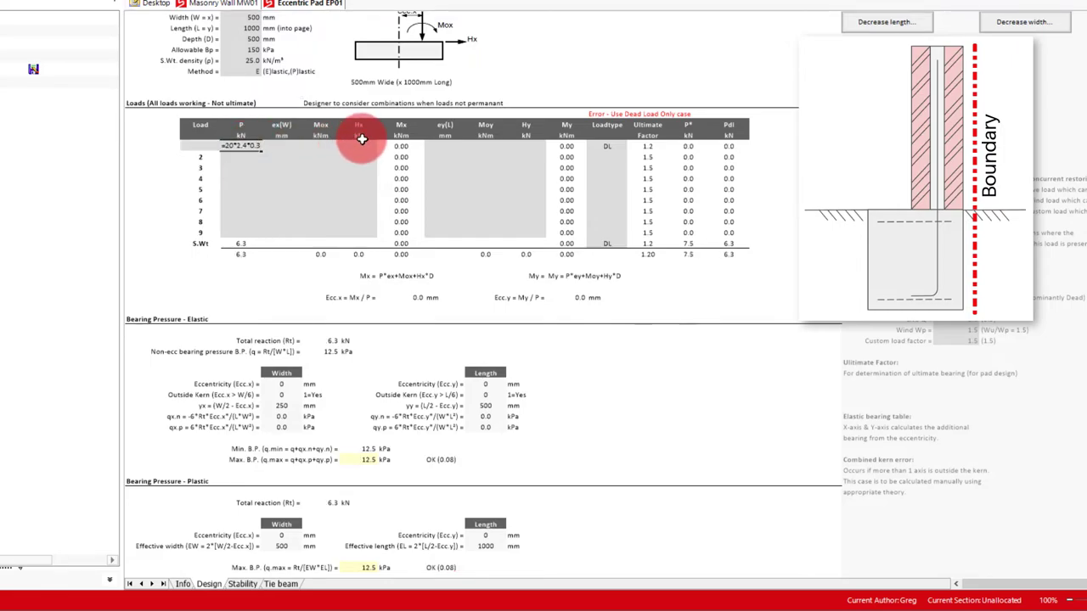
key("Return")
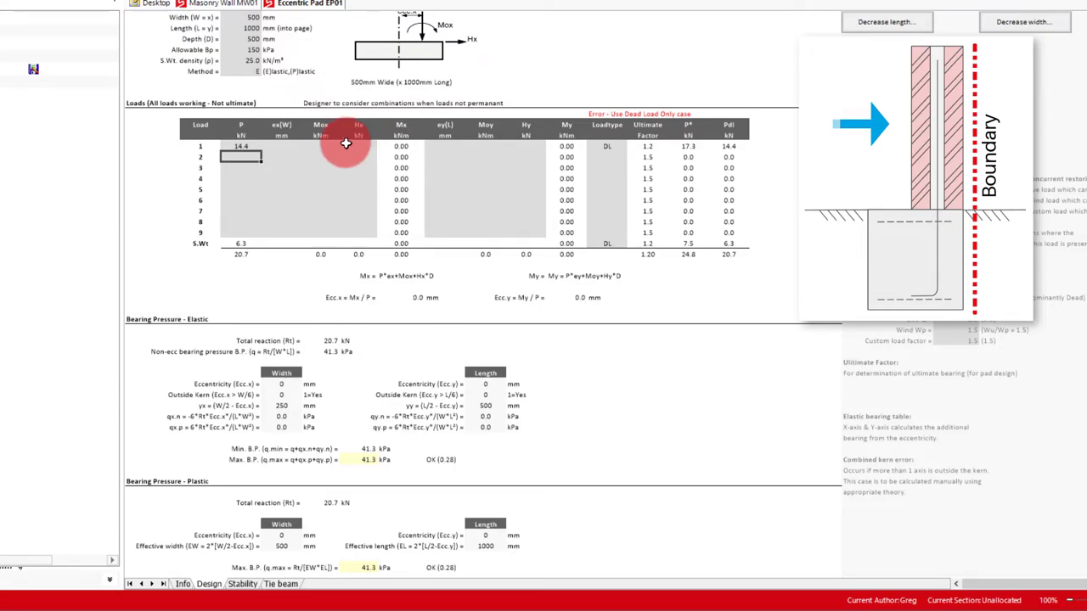
left_click(281, 146)
type("=")
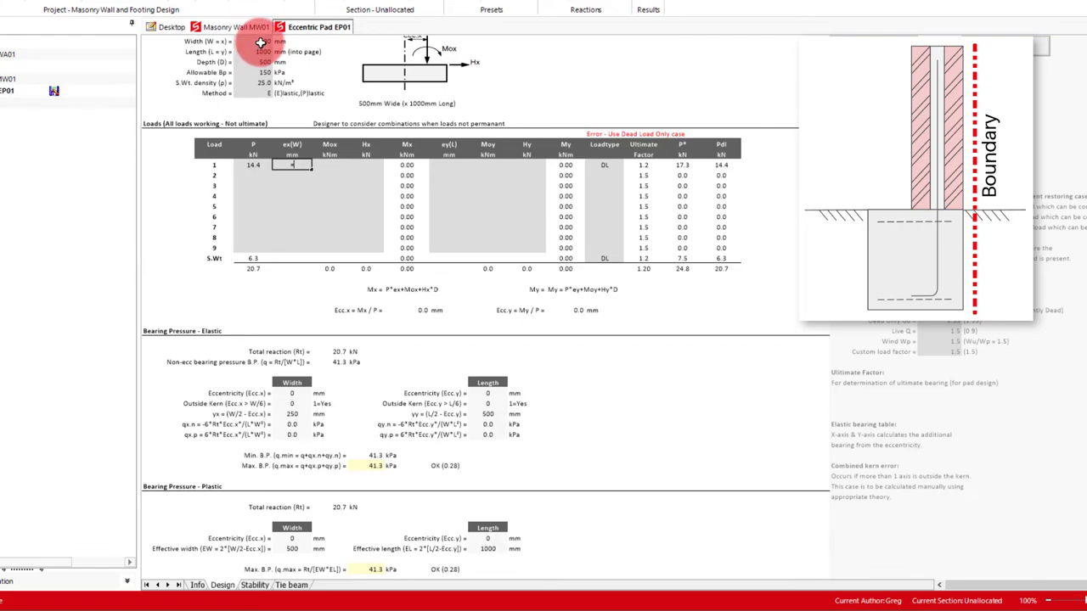
Set load 1's eccentricity to =C15/2-150, half the pad width minus 150 mm.
left_click(262, 41)
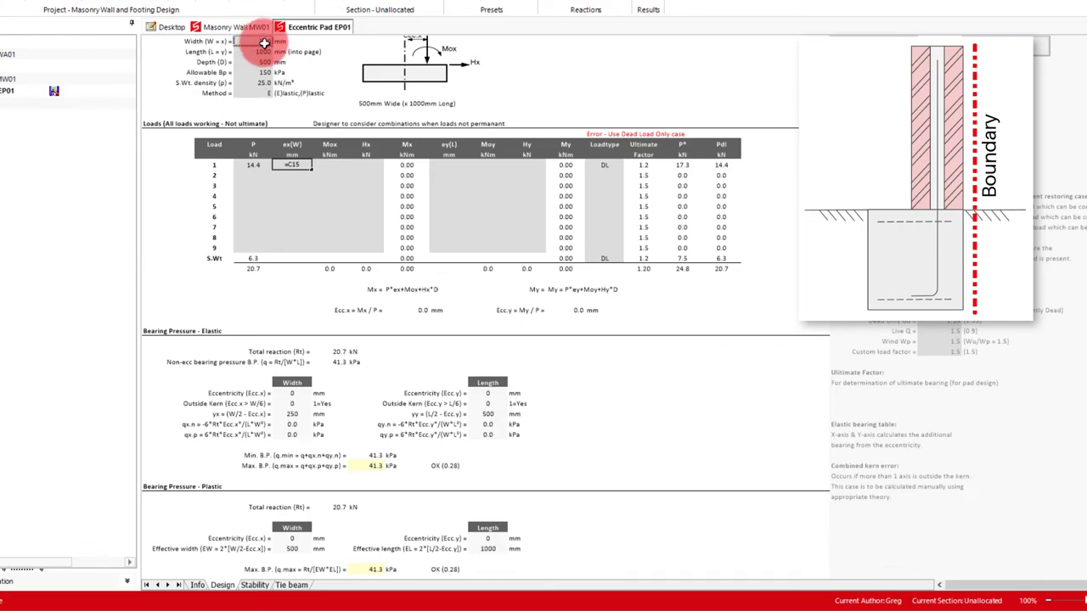
type("/2-")
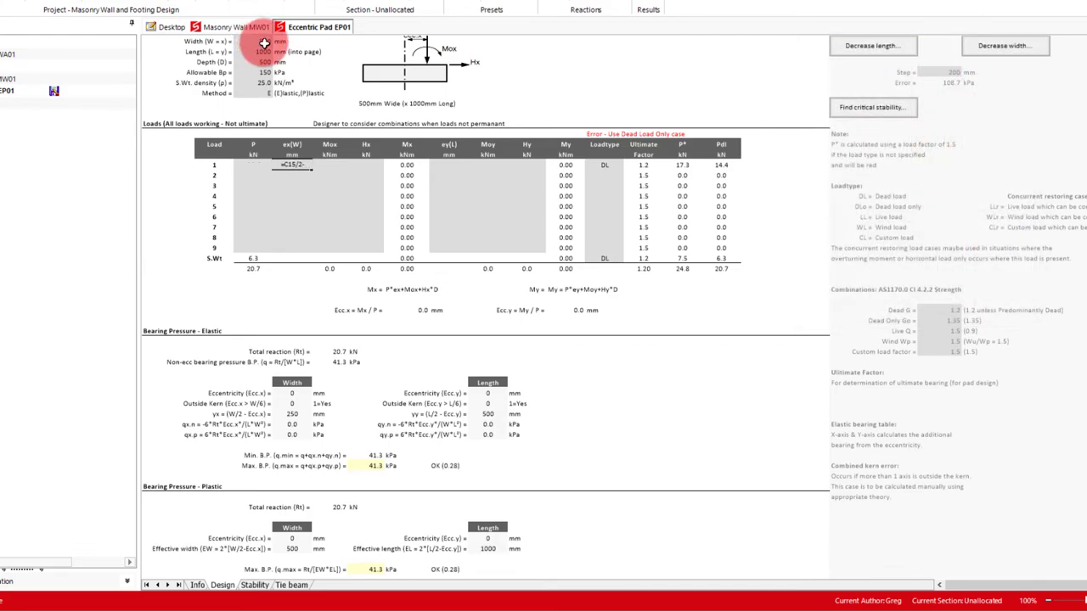
type("150")
key("Return")
double_click(292, 165)
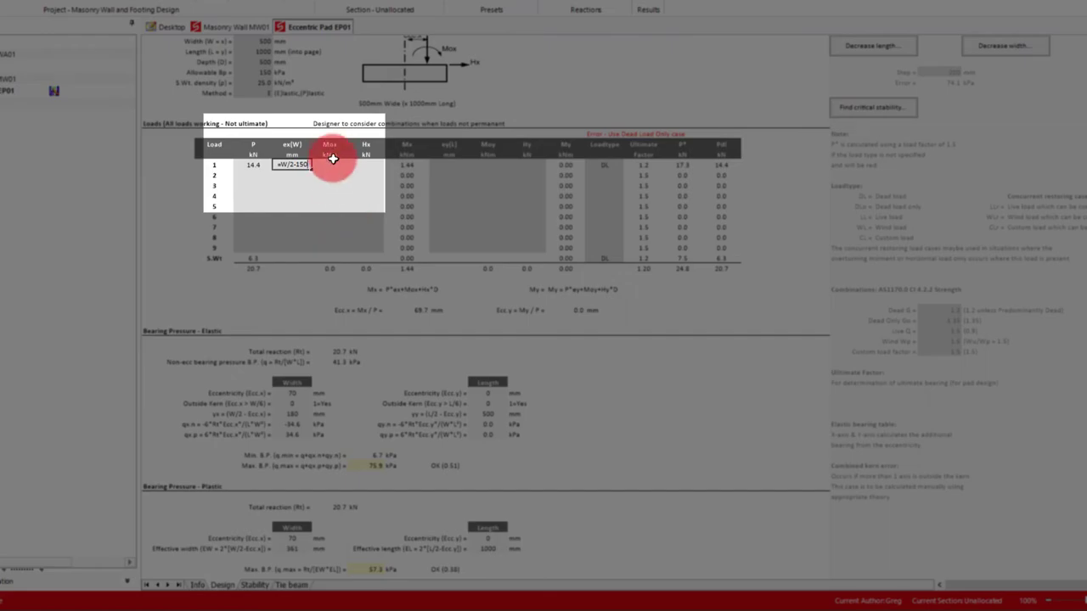
left_click(331, 91)
Widen the pad from 500 mm to 600 mm.
left_click(270, 41)
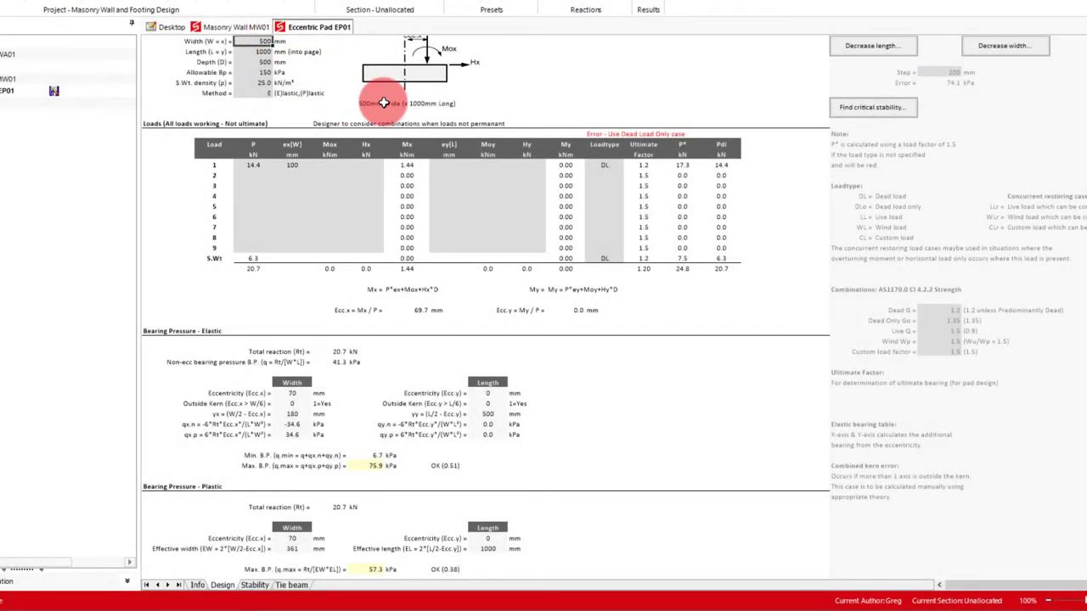
type("600")
key("Return")
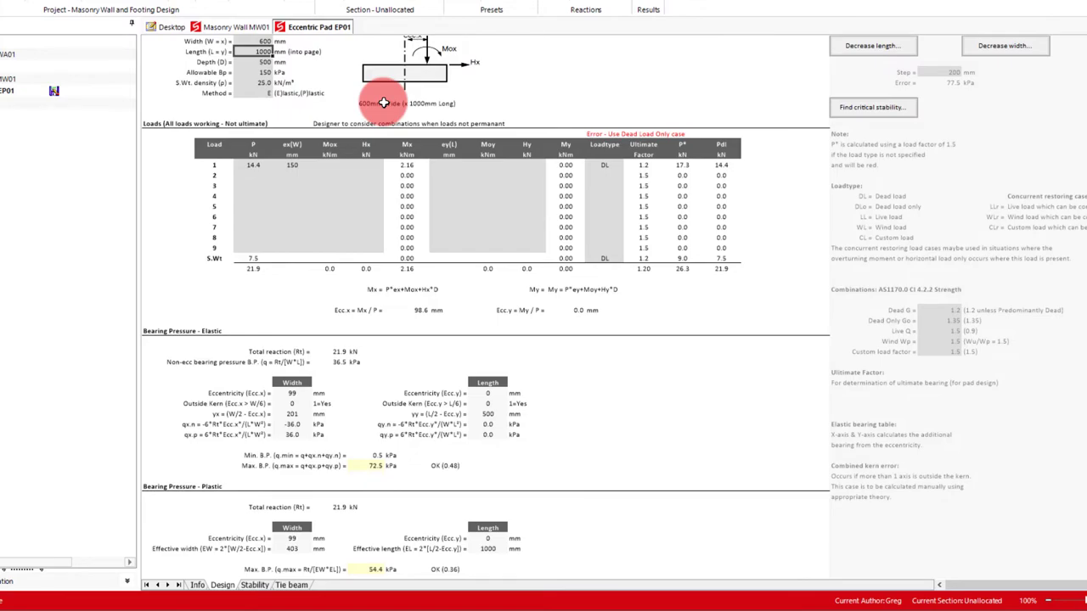
scroll(468, 195, "up", 2)
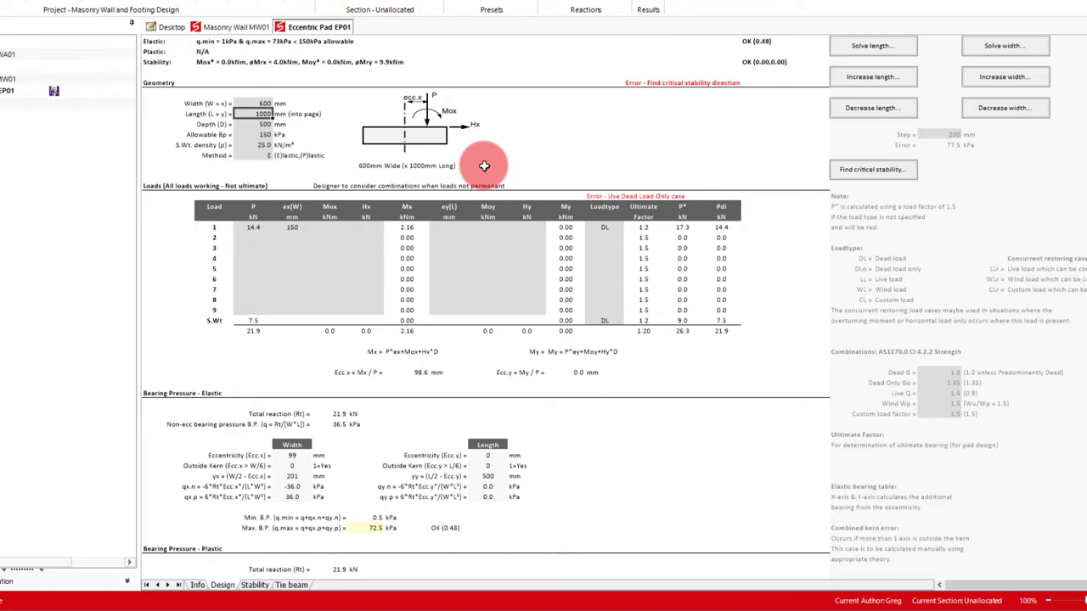
Copy the Width cell's name W from its right-click menu.
right_click(259, 102)
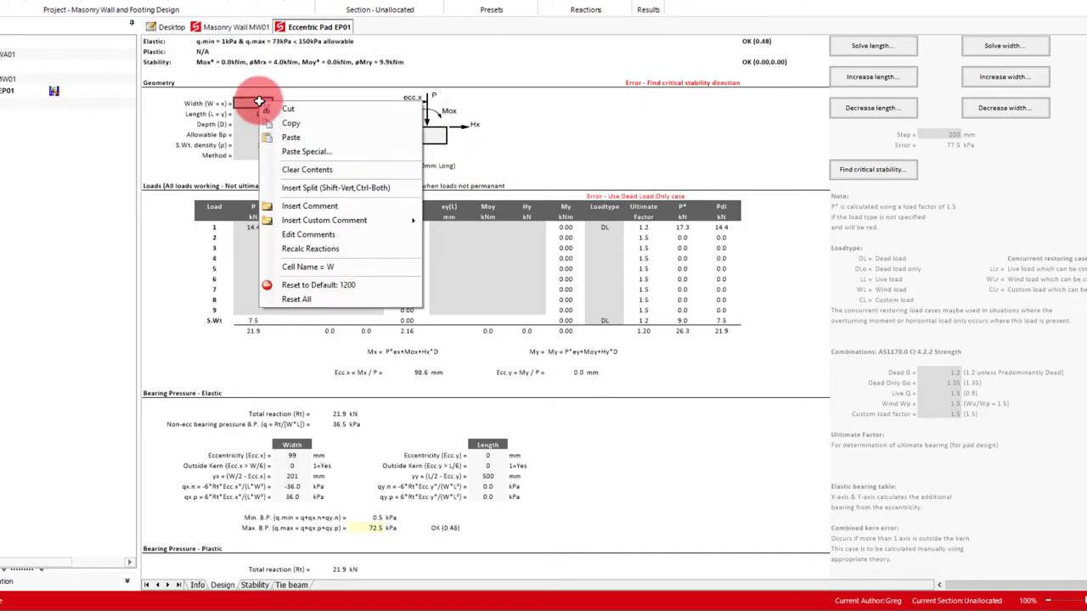
left_click(361, 266)
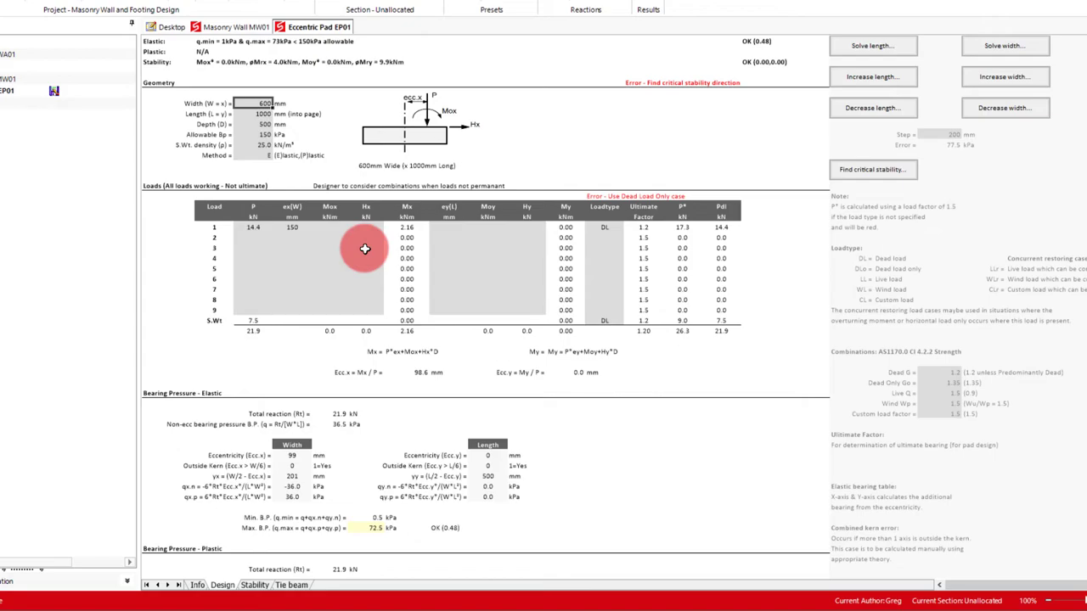
Copy the wall's Mv* formula from MW01 into load 2's Mox, divided by 1.5 (1.6 kNm).
left_click(224, 29)
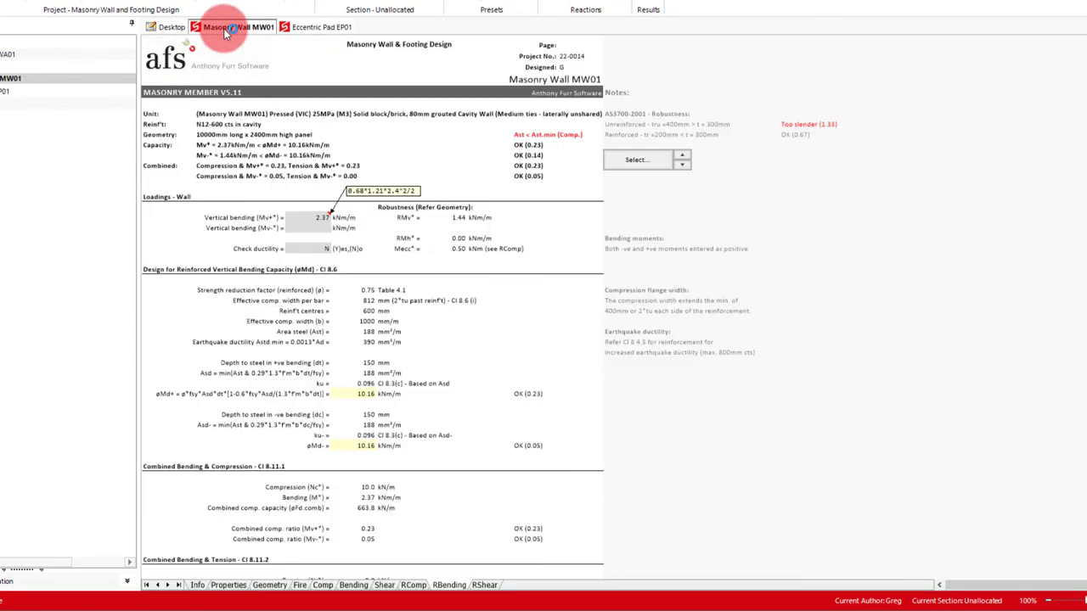
double_click(306, 217)
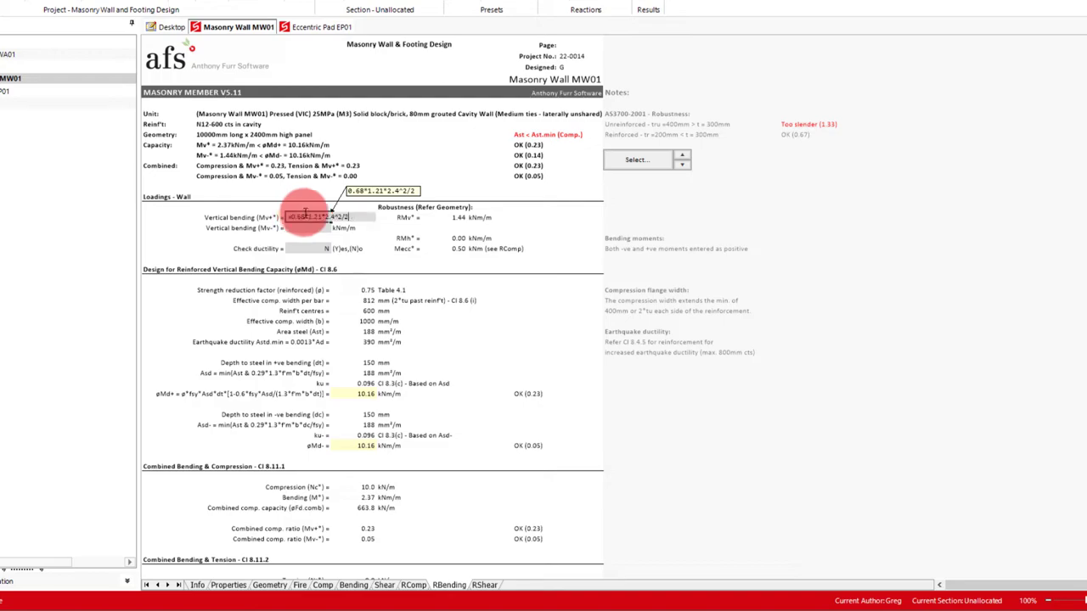
left_click_drag(353, 223, 243, 213)
key("ctrl+c")
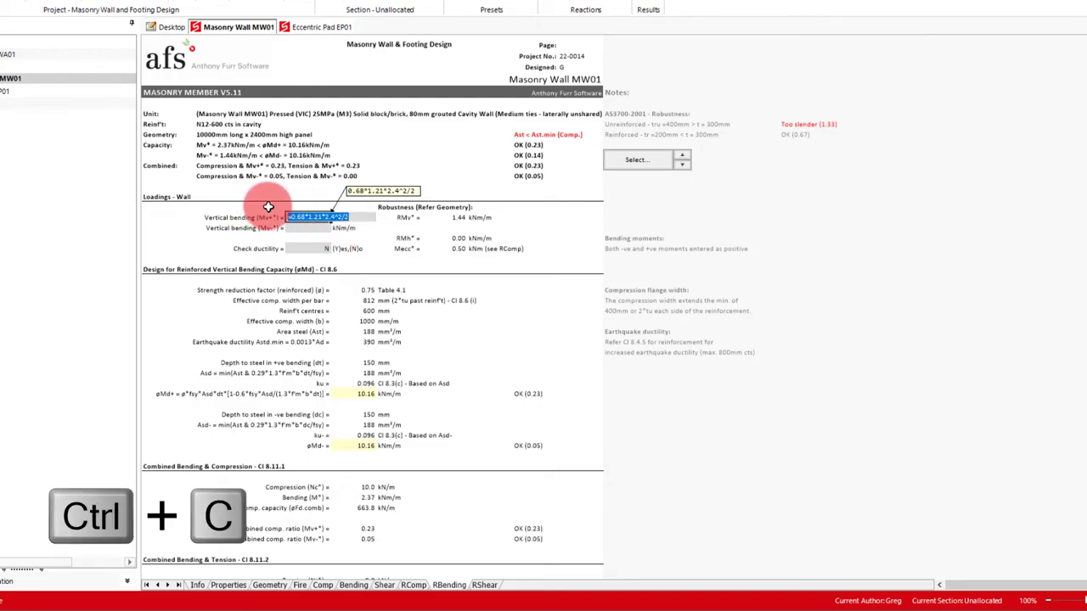
key("Escape")
left_click(311, 26)
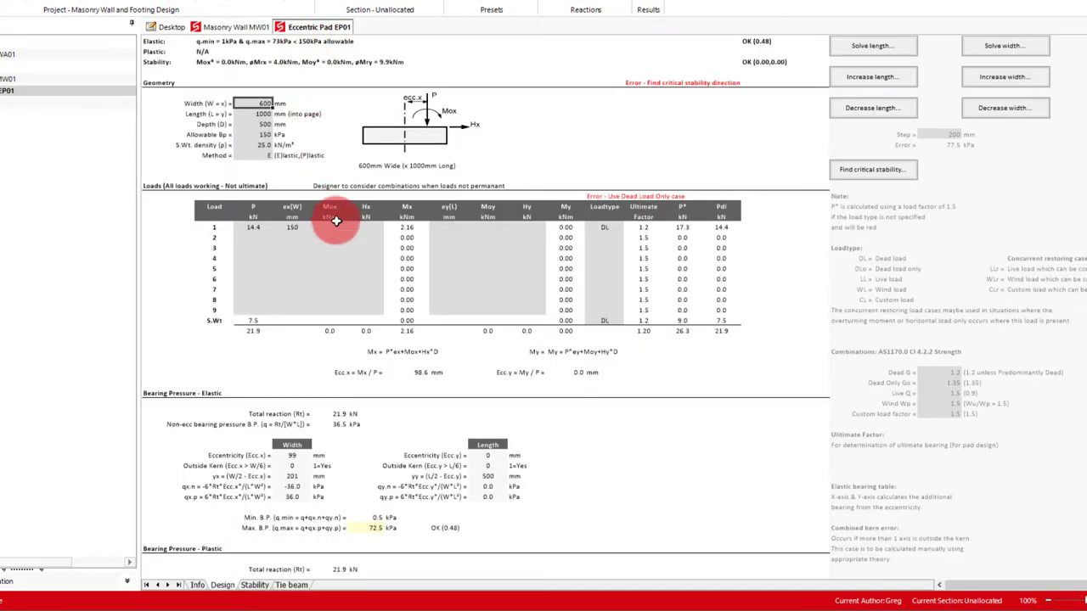
left_click(331, 237)
key("ctrl+v")
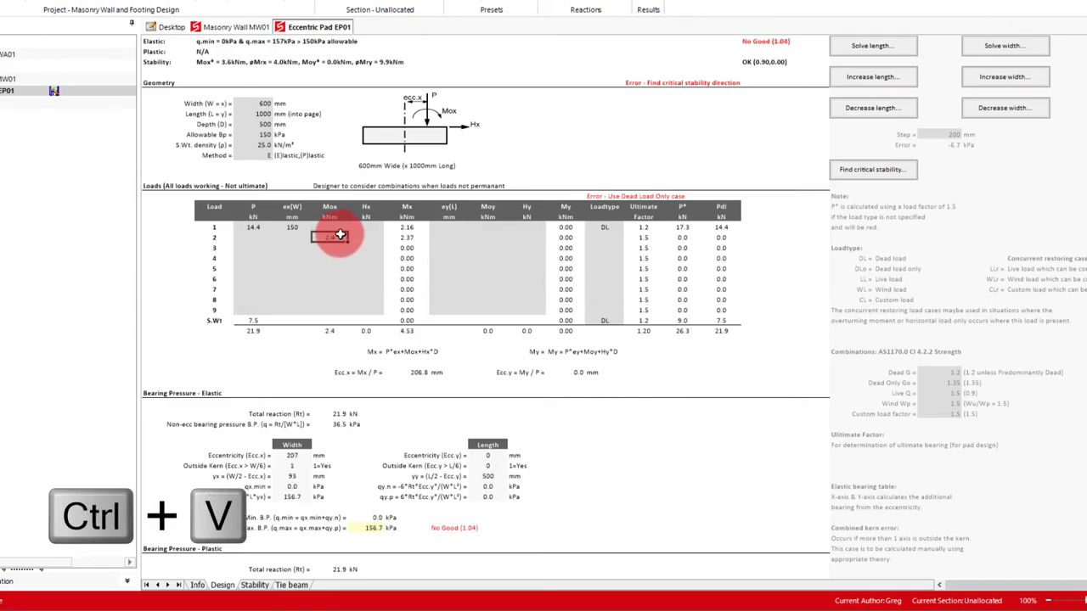
double_click(338, 233)
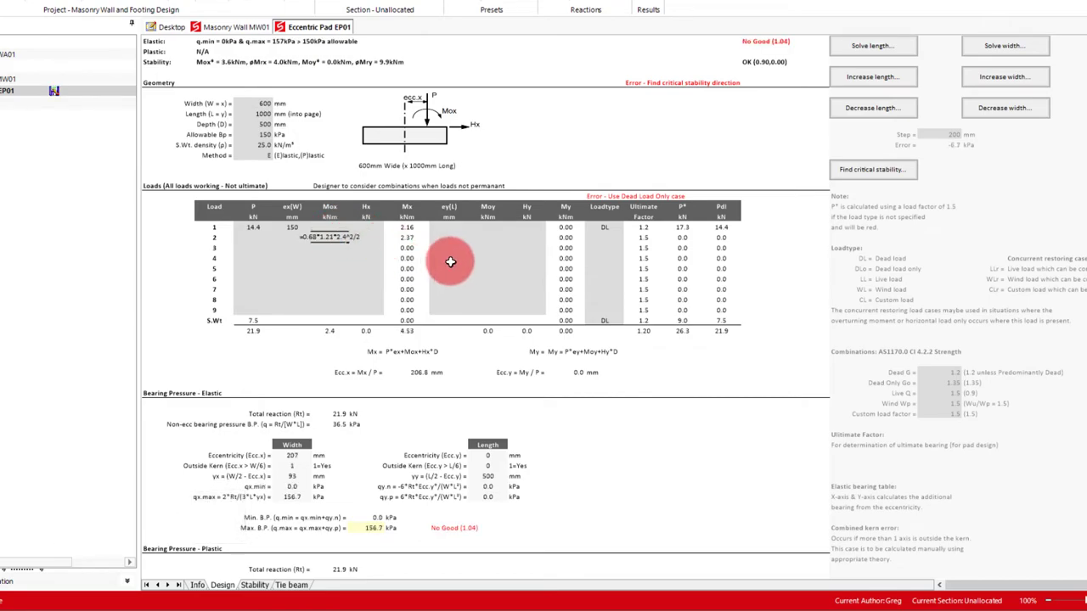
type(".5")
key("Return")
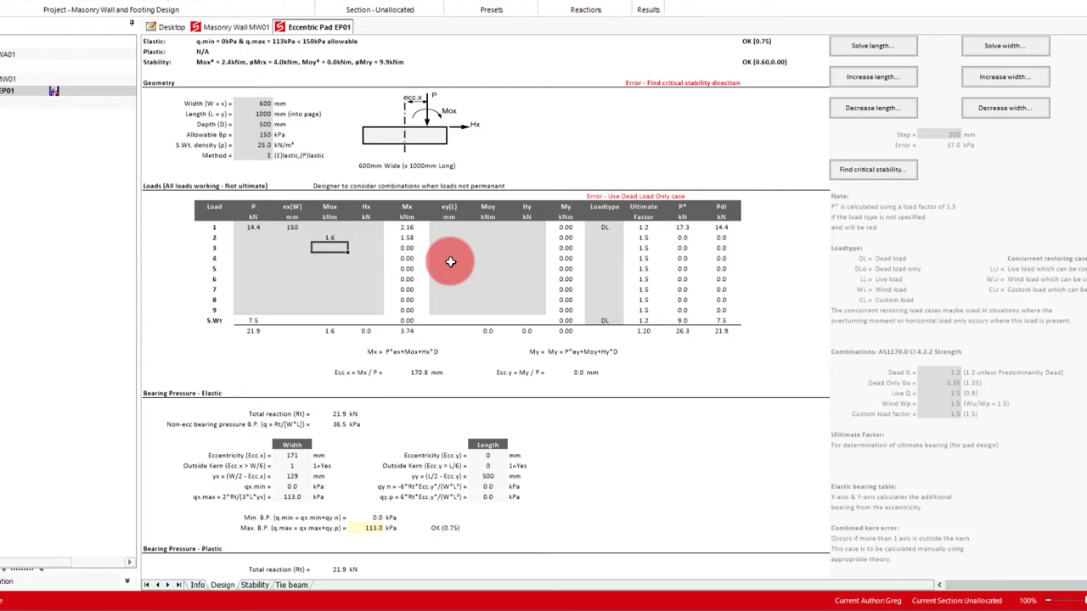
Enter load 2's Hx as the wall load formula divided by 1.5 (1.3 kN).
left_click(365, 237)
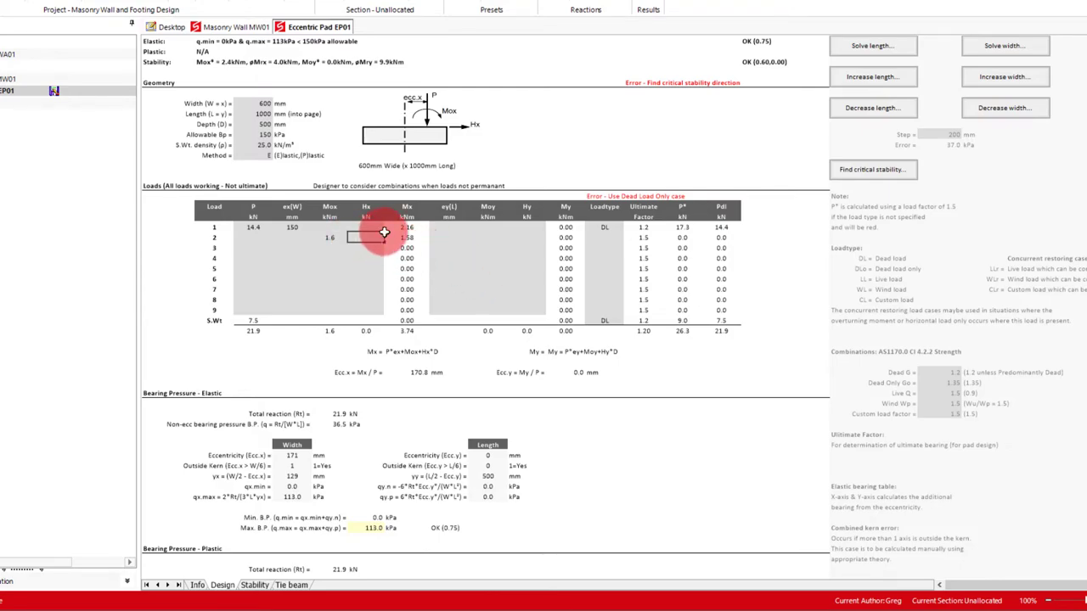
double_click(383, 234)
key("ctrl+v")
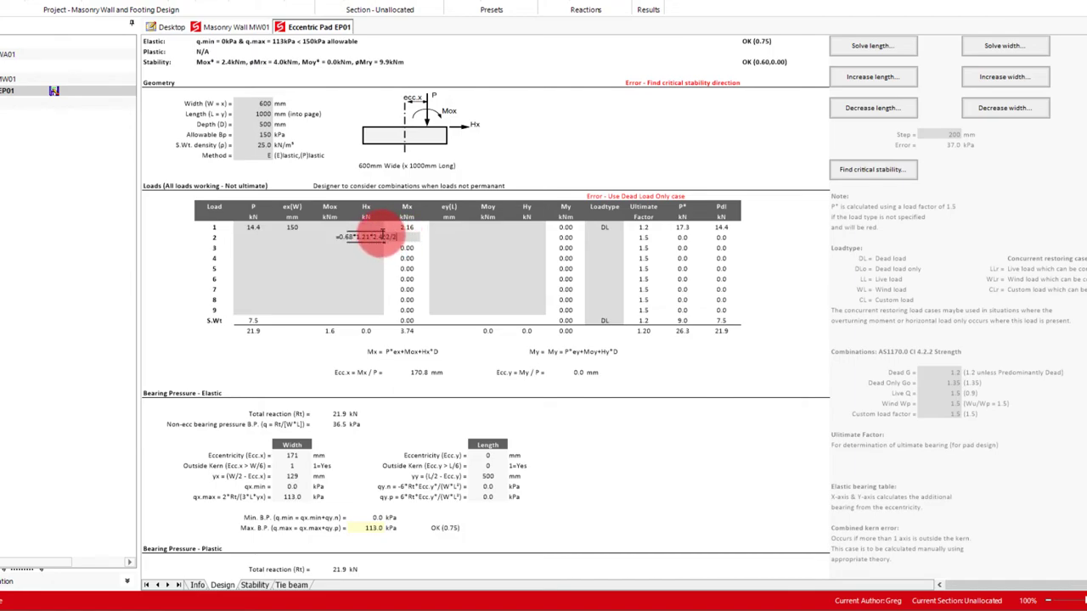
left_click_drag(383, 236, 395, 237)
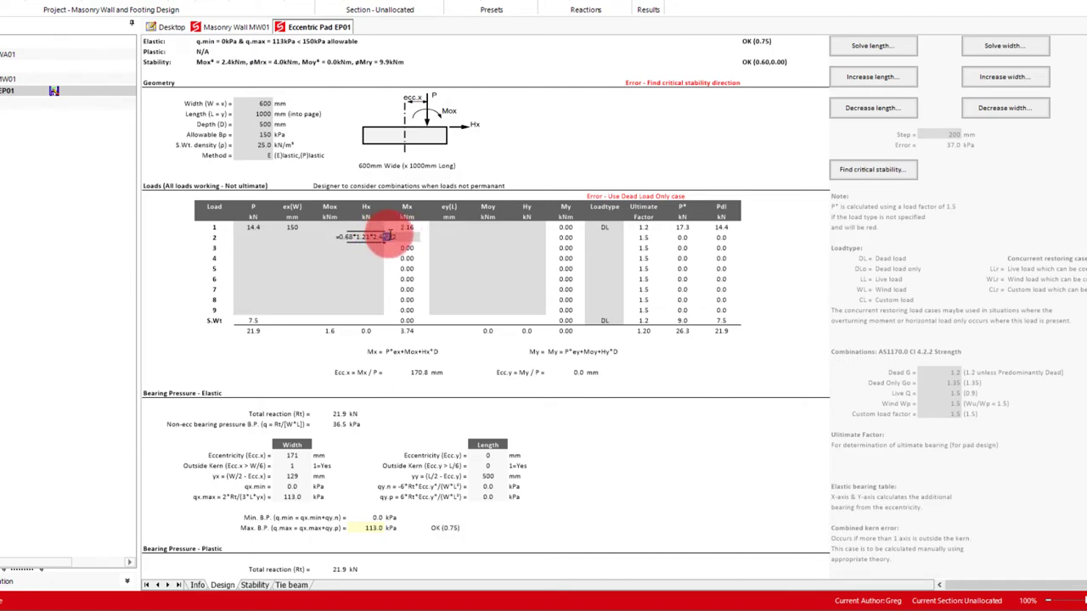
key("BackSpace")
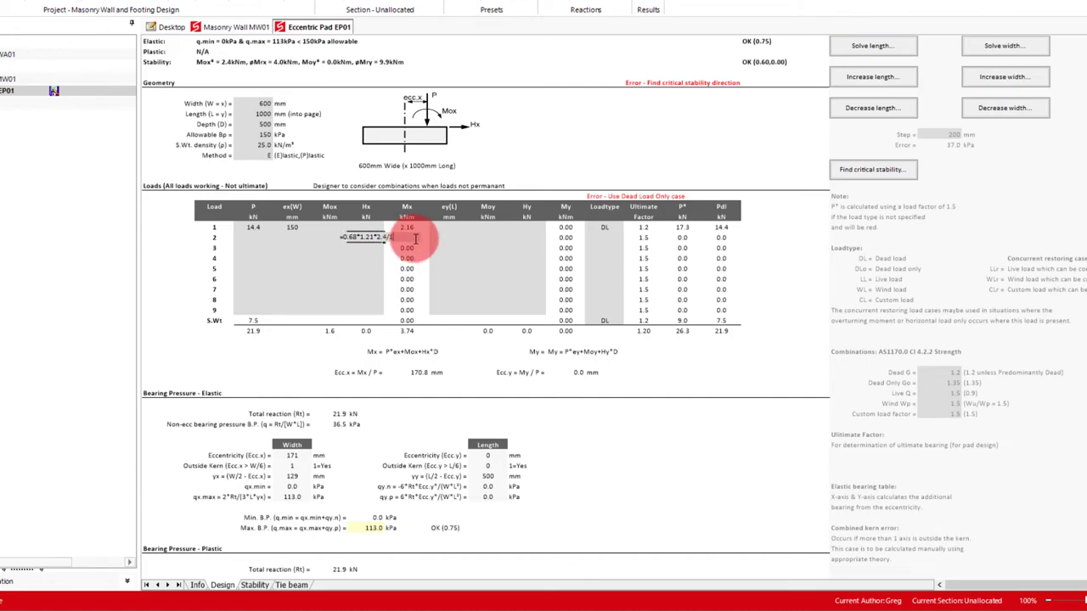
type("1.5")
key("Return")
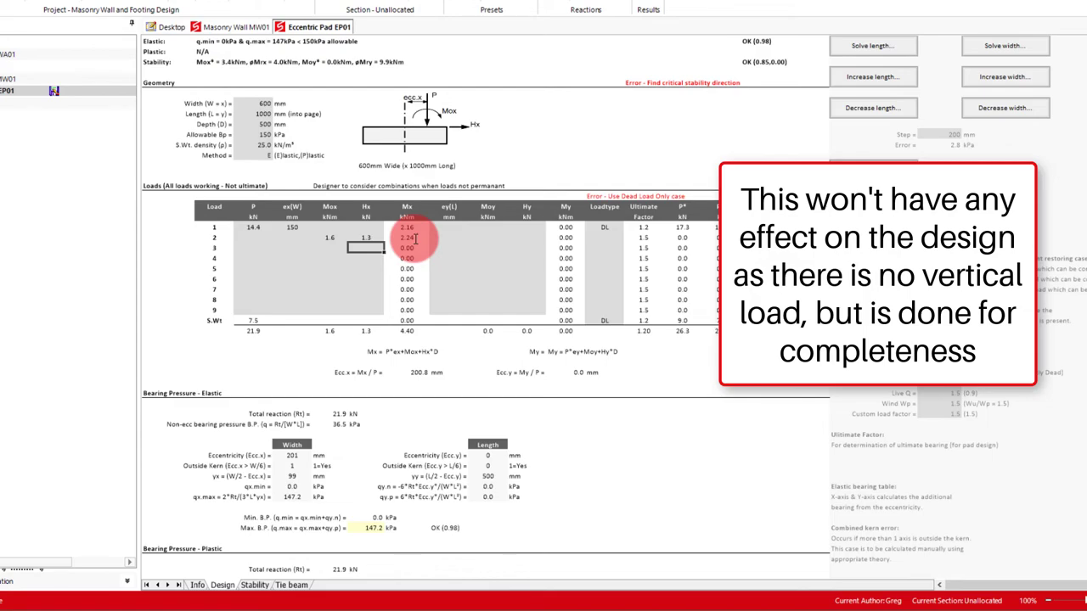
Fill load 1's 150 mm eccentricity down to load 2.
left_click(297, 227)
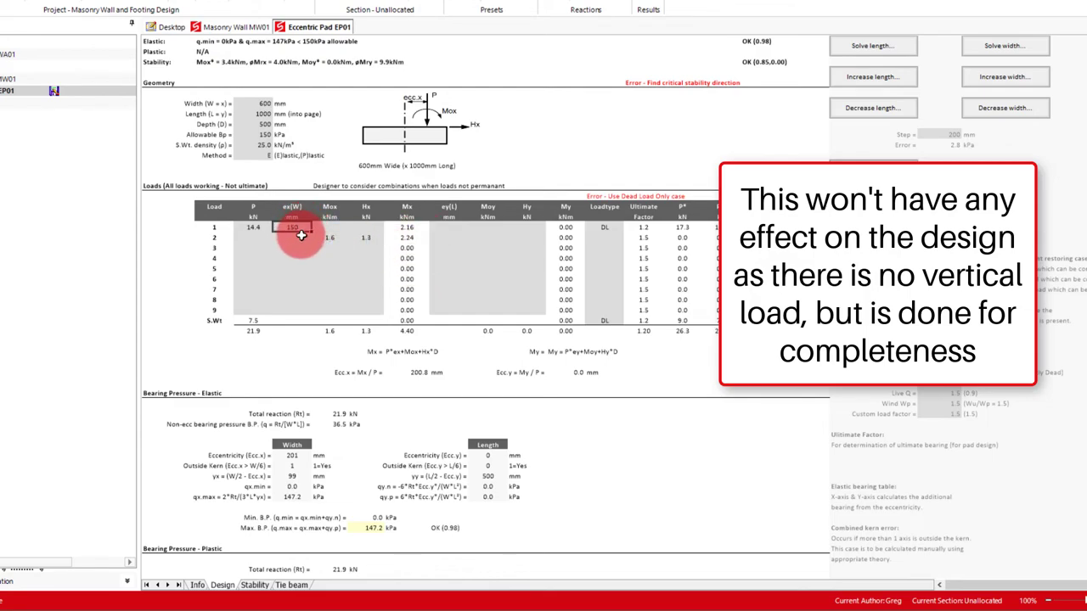
left_click_drag(301, 235, 298, 247)
left_click(323, 255)
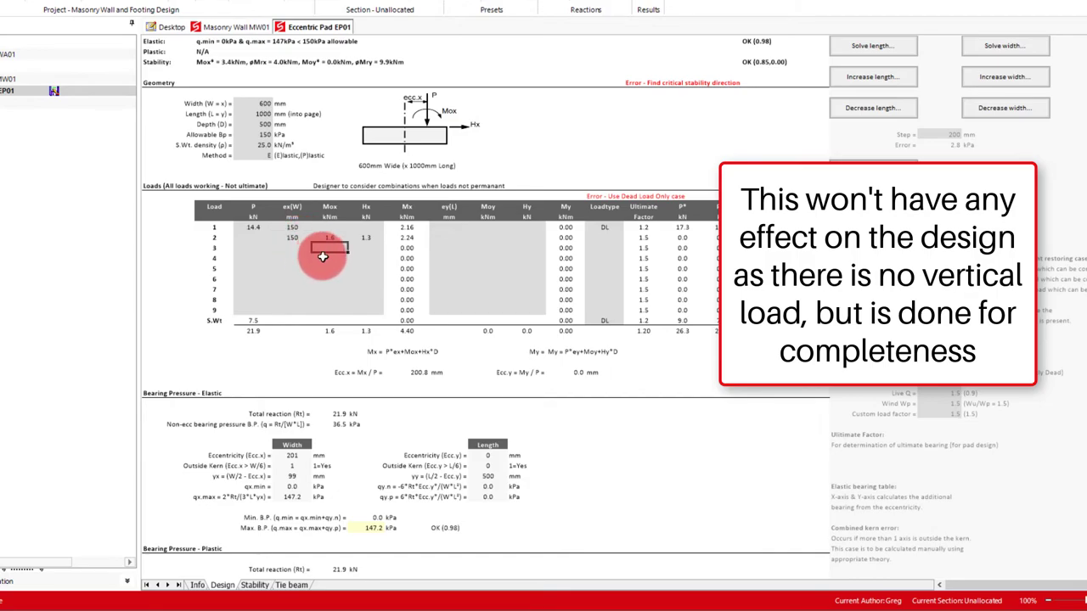
Set load 2's load type to WL (wind load).
left_click(605, 238)
left_click(628, 237)
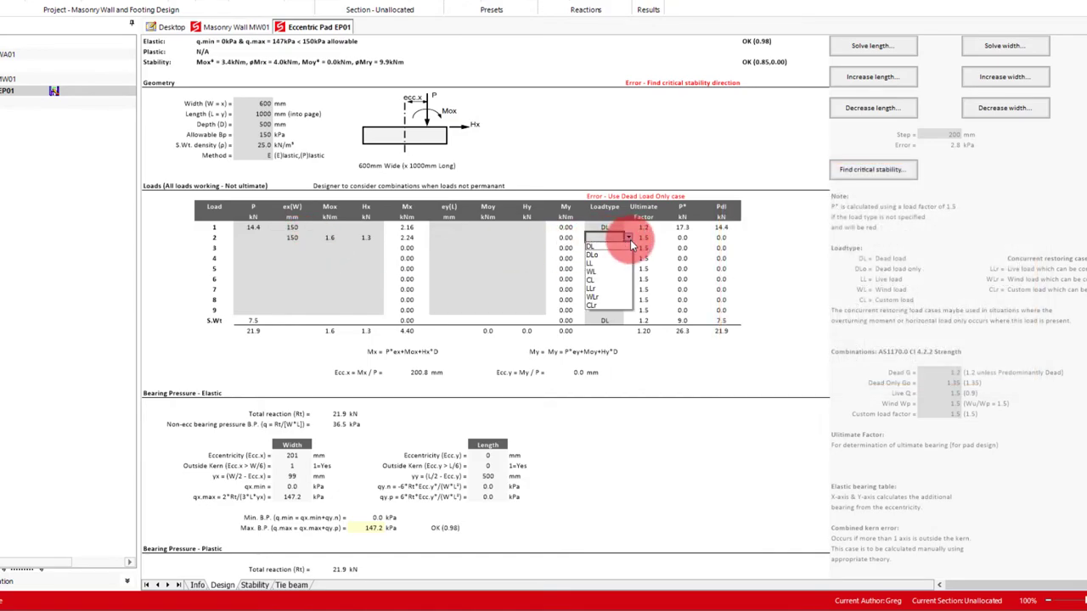
left_click(625, 271)
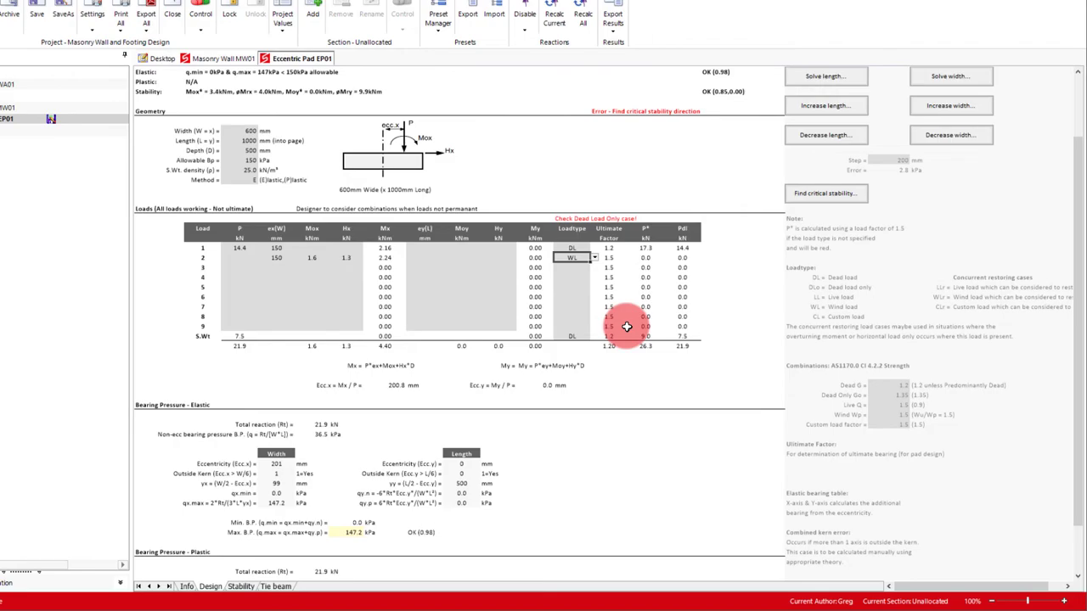
scroll(721, 342, "up", 2)
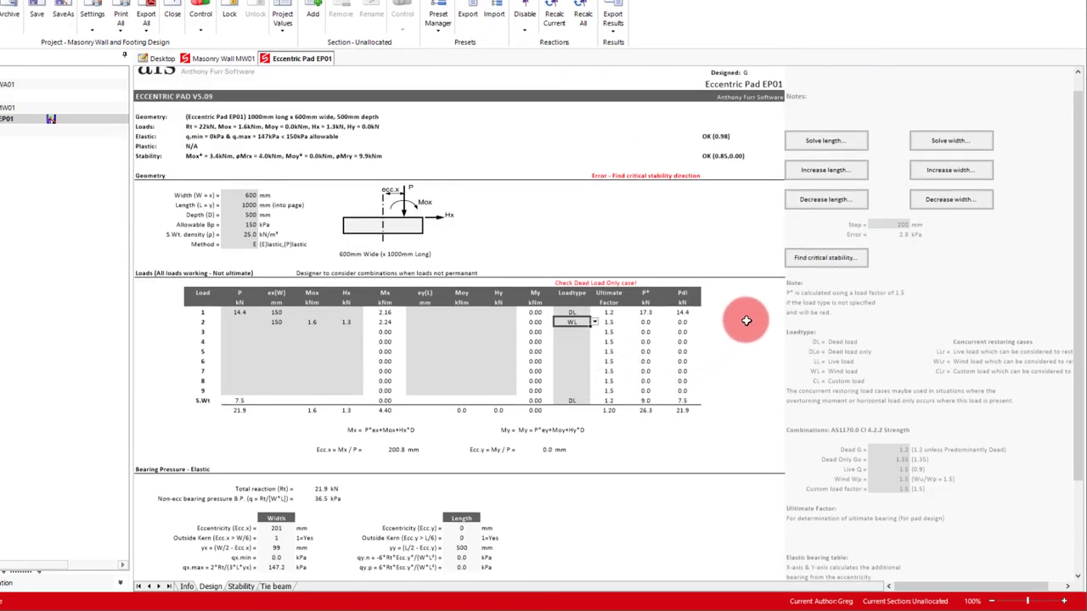
Run 'Find critical stability...' so stability passes at 0.85.
left_click(820, 258)
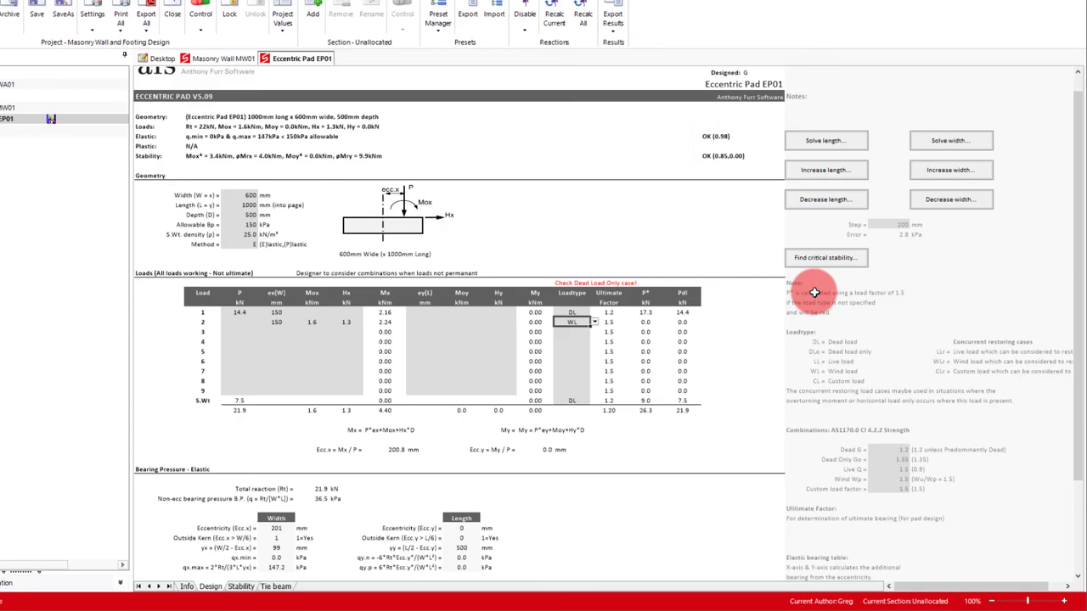
Open the Stability sheet and scroll to the X and Y overturning tables.
left_click(240, 587)
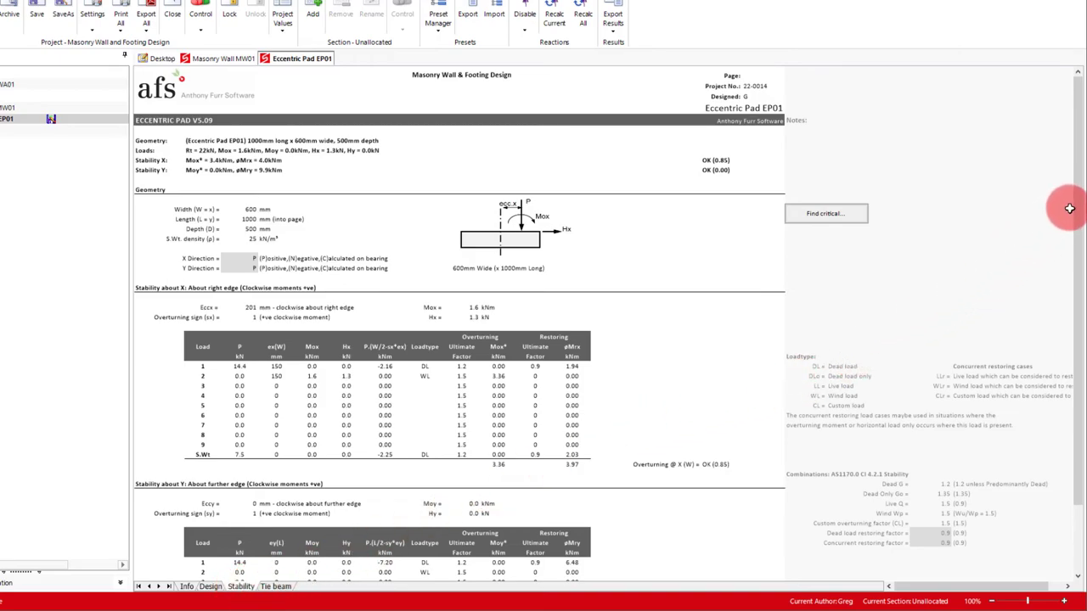
left_click_drag(1072, 211, 1073, 287)
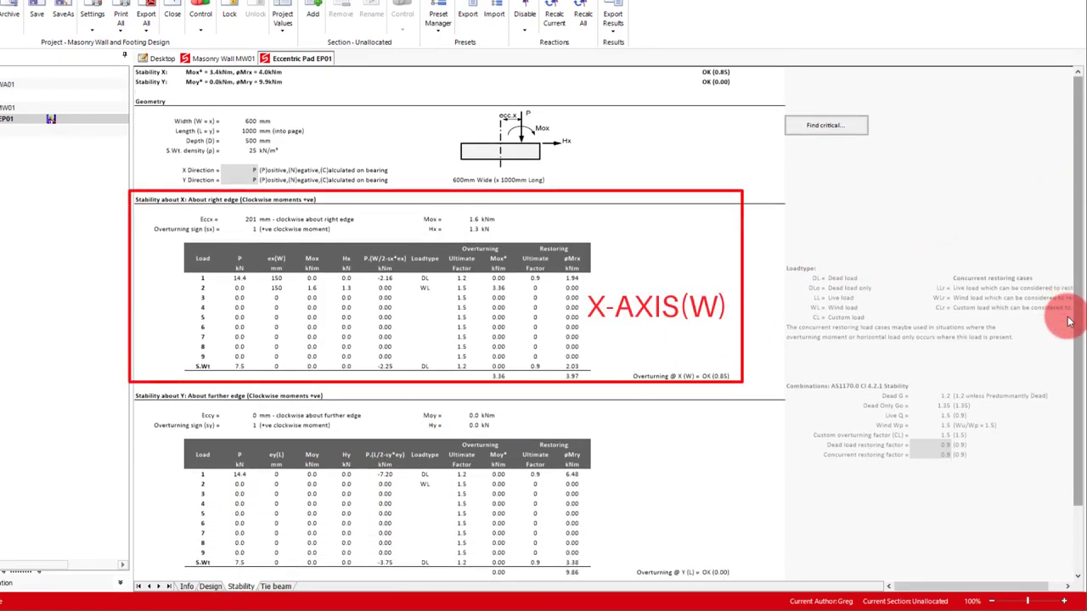